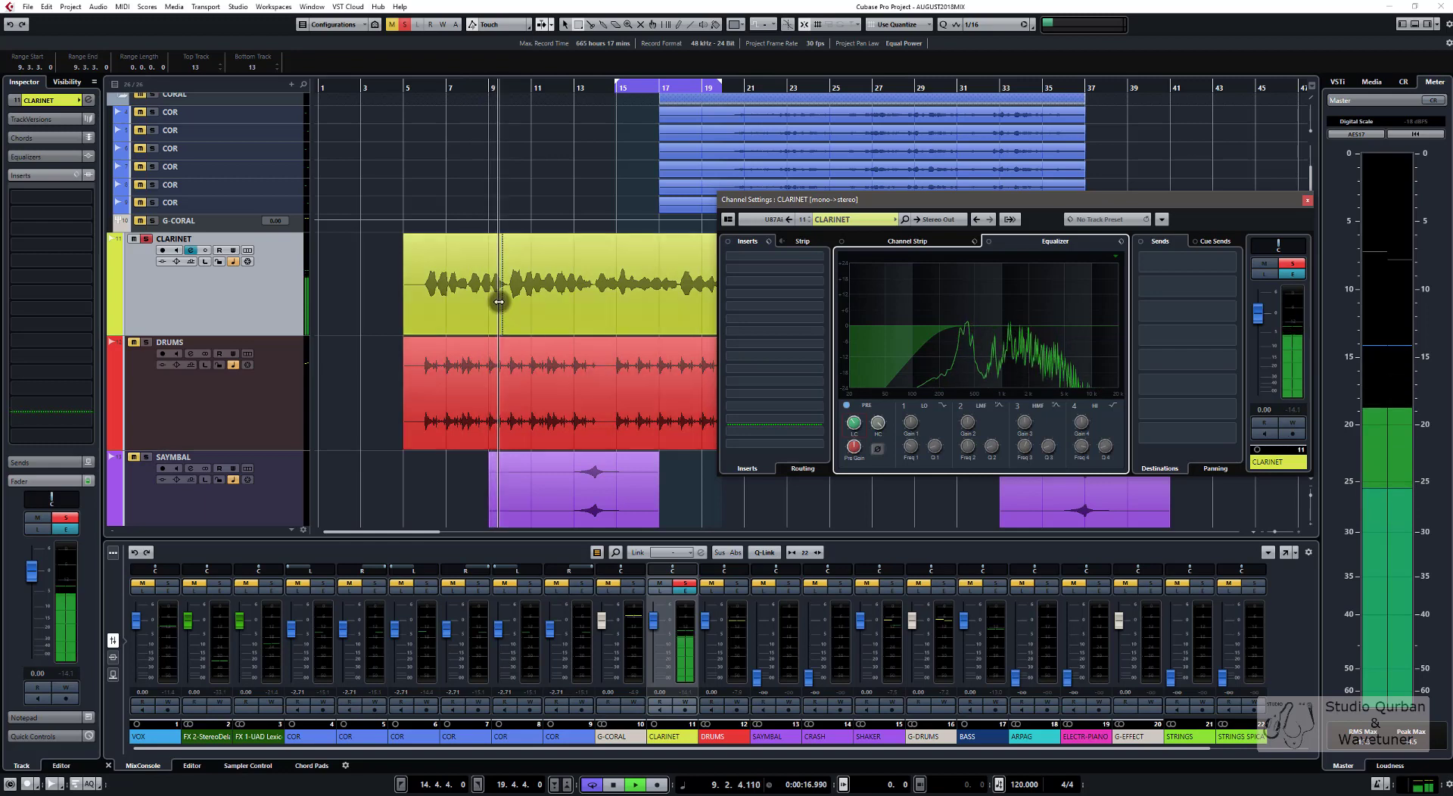
Move the CLARINET Channel Settings window lower so it uncovers the clarinet waveform, and stop playback
scroll(496, 297, "up", 5)
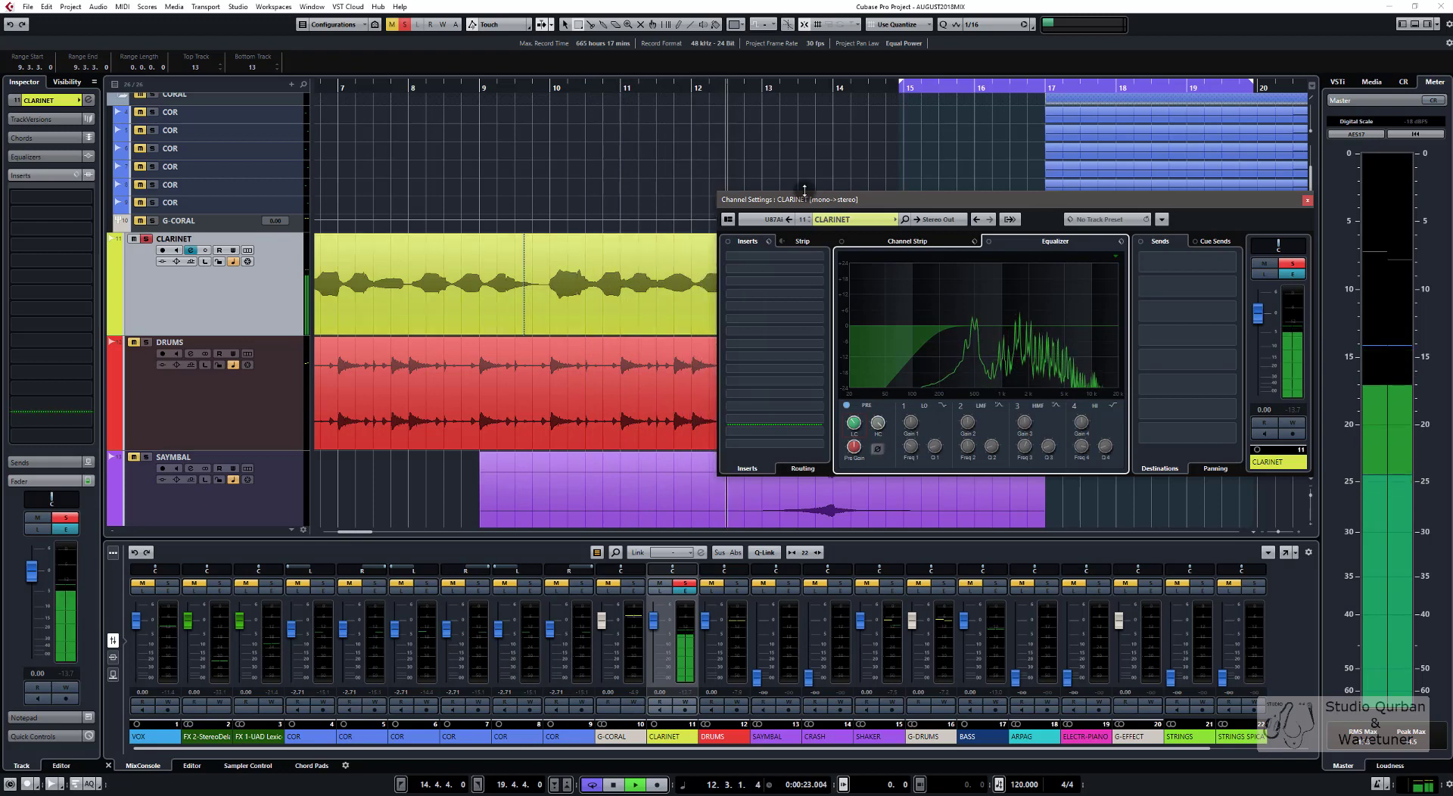
left_click_drag(766, 200, 765, 311)
scroll(766, 239, "down", 2)
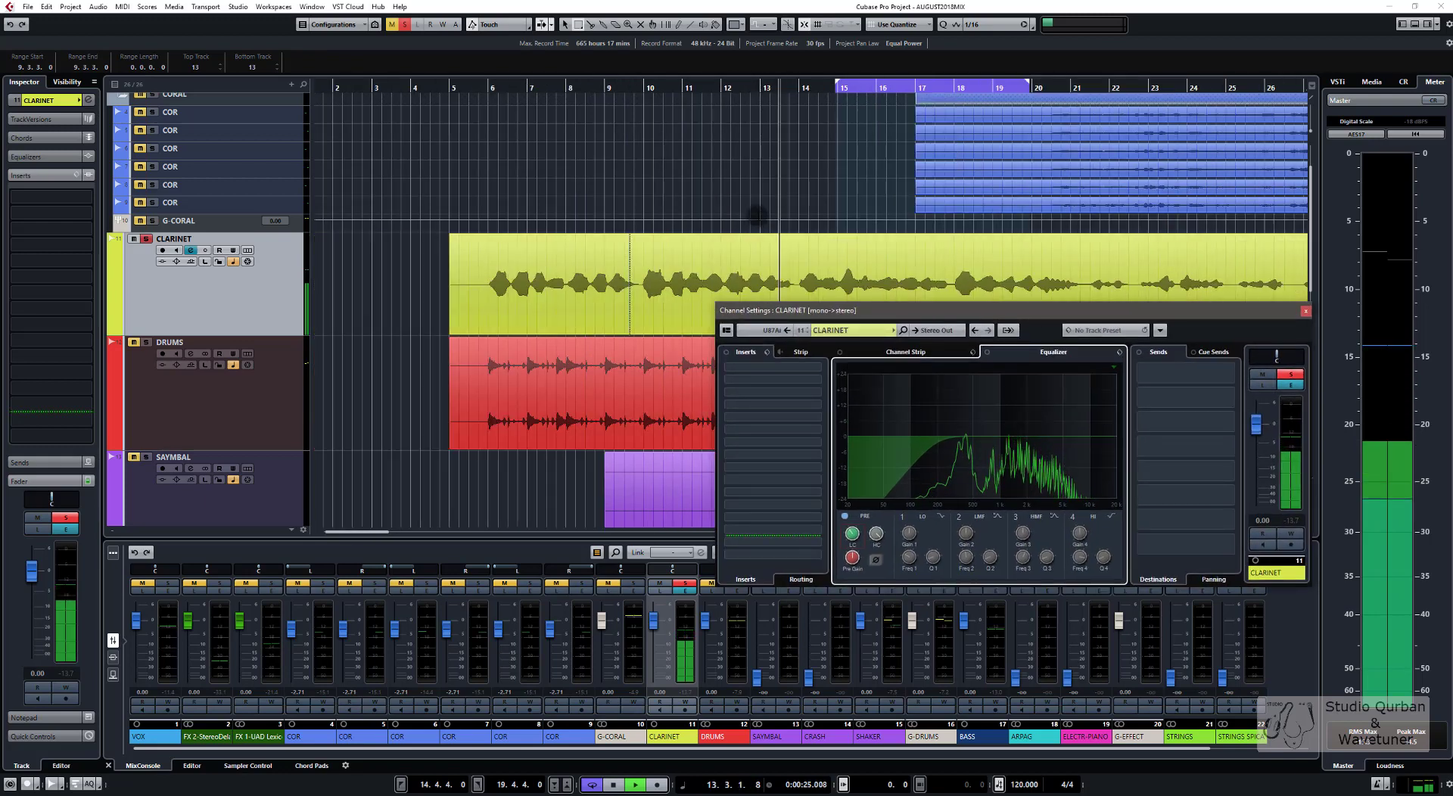
key("space")
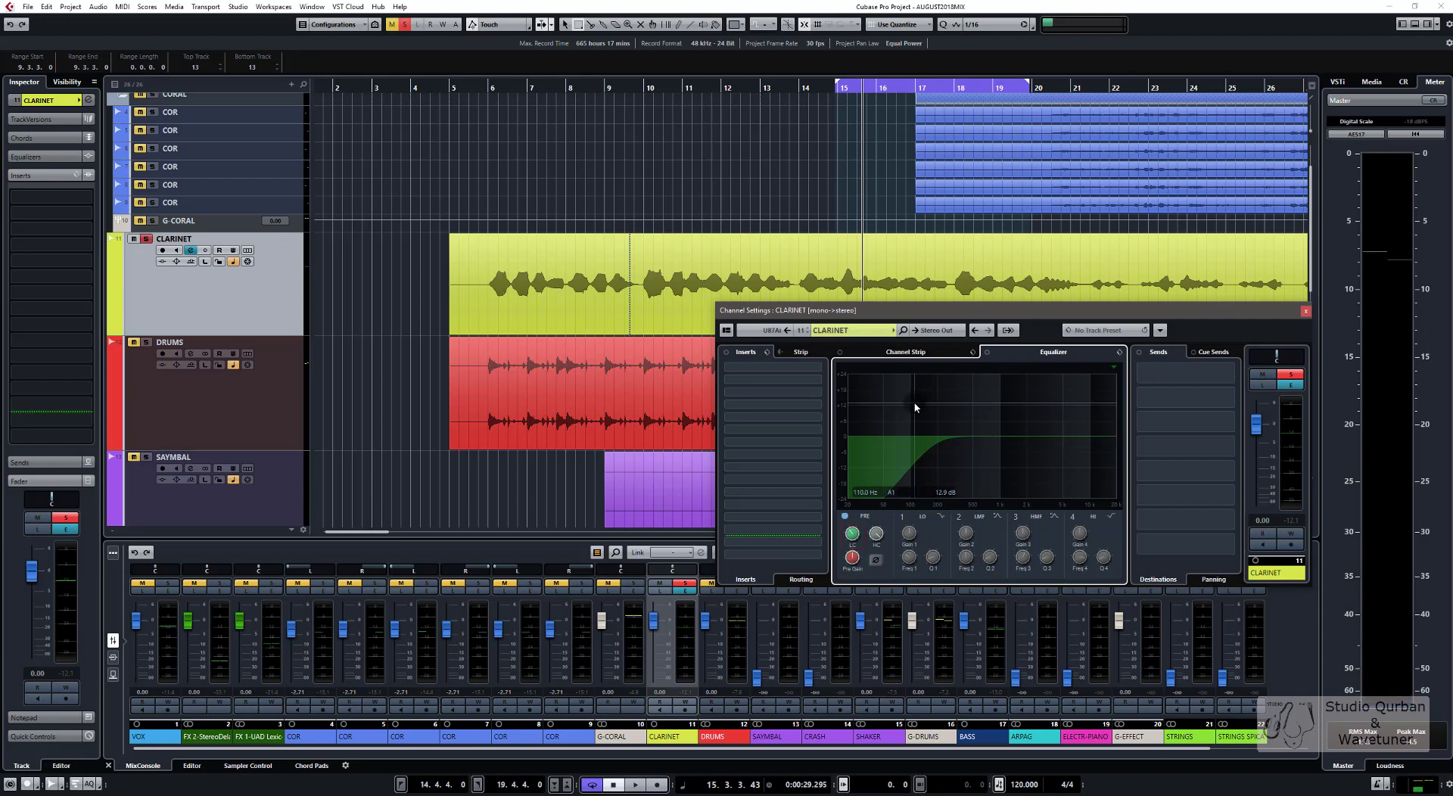
While playing from bar 5, boost the clarinet EQ by about 4.1 dB near 320 Hz and cut about 2.2 dB near 3.37 kHz
left_click(475, 206)
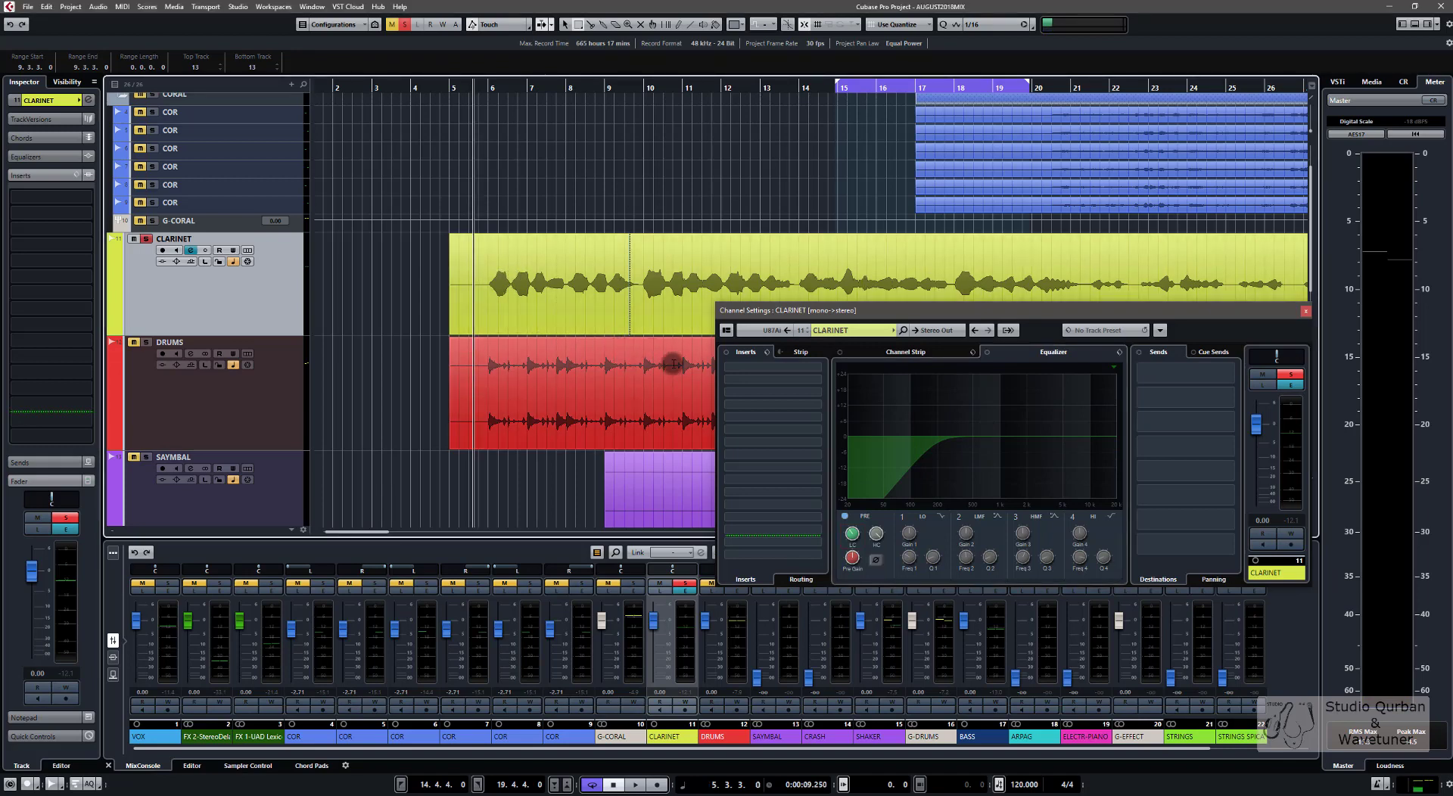
left_click(673, 364)
key("space")
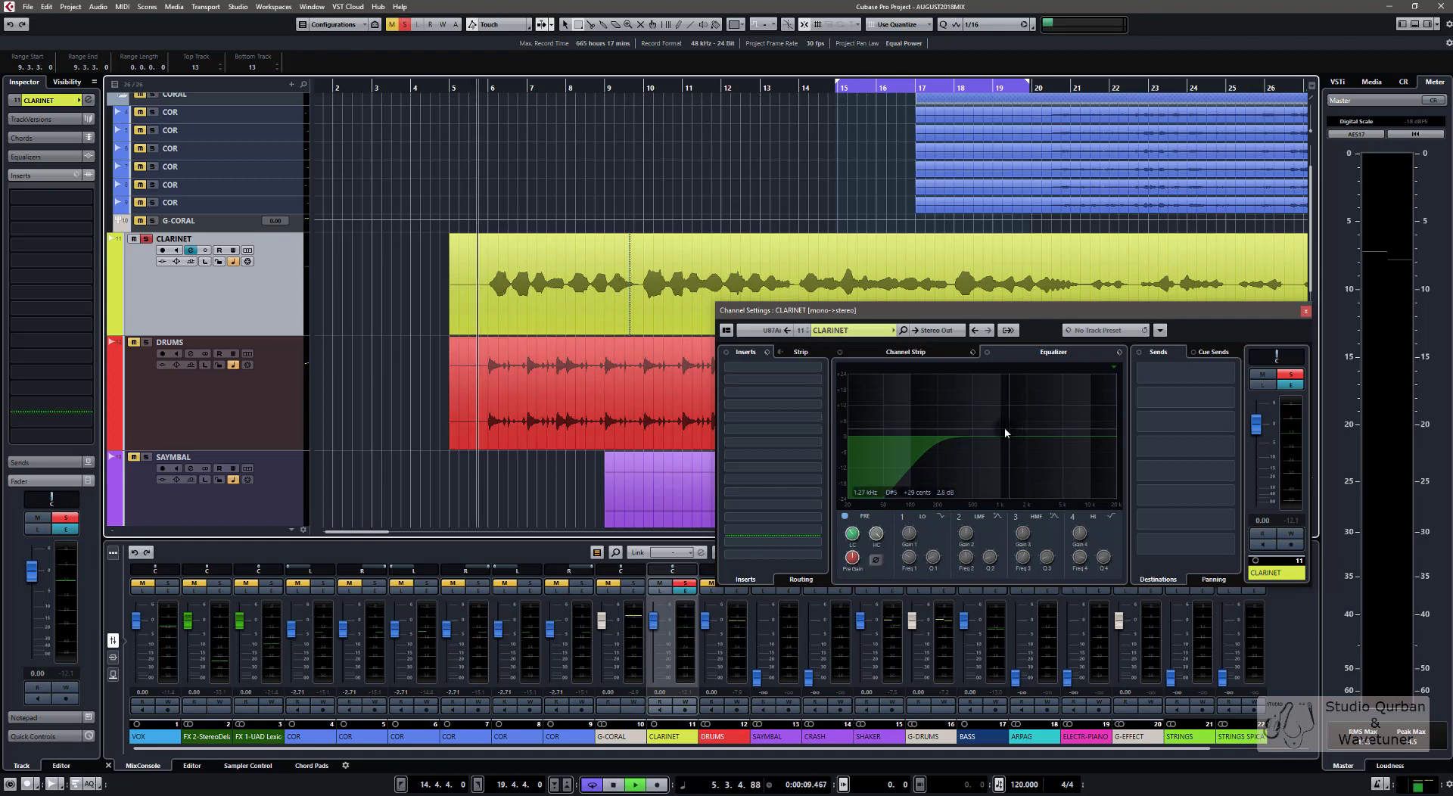
left_click(995, 432)
left_click_drag(995, 432, 957, 428)
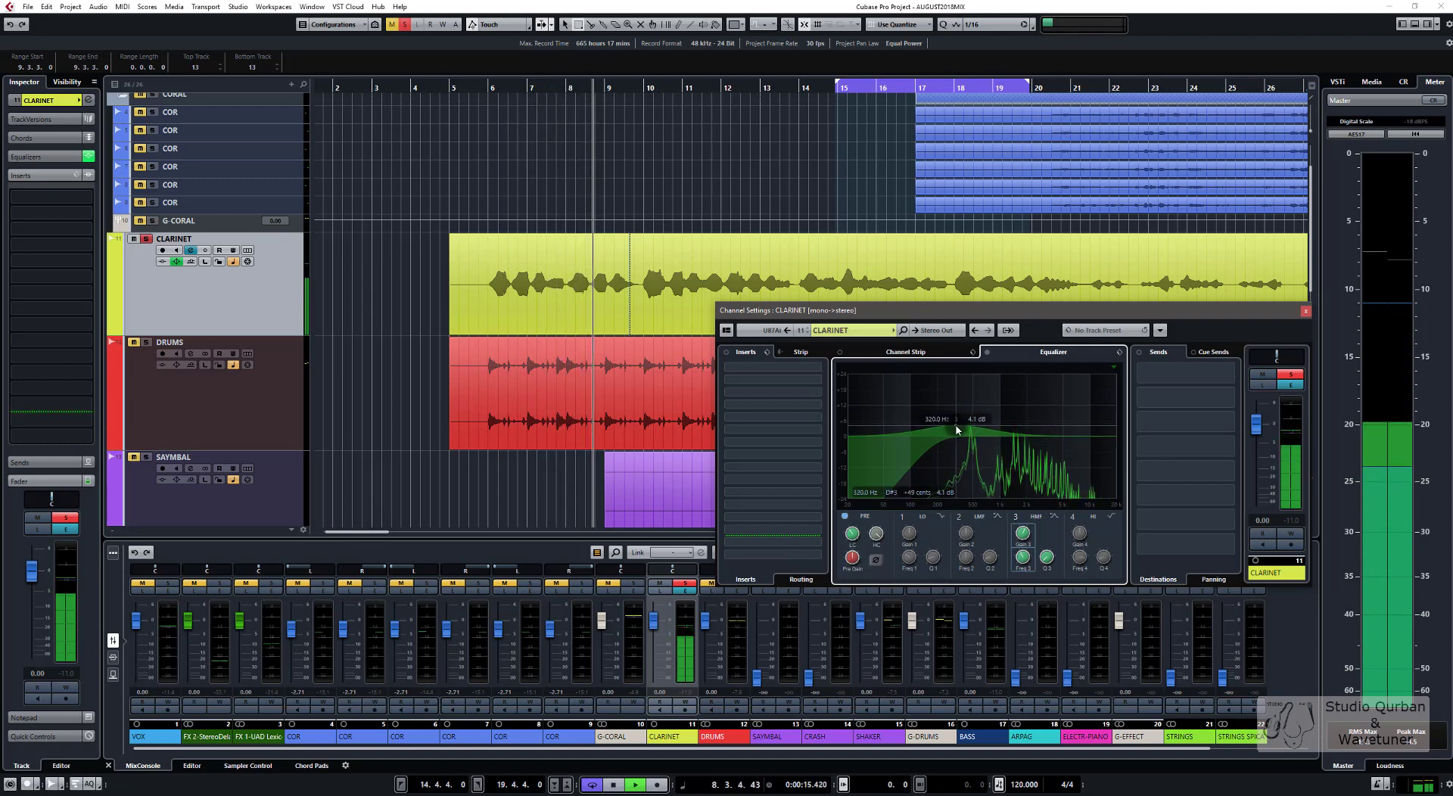
left_click(1036, 429)
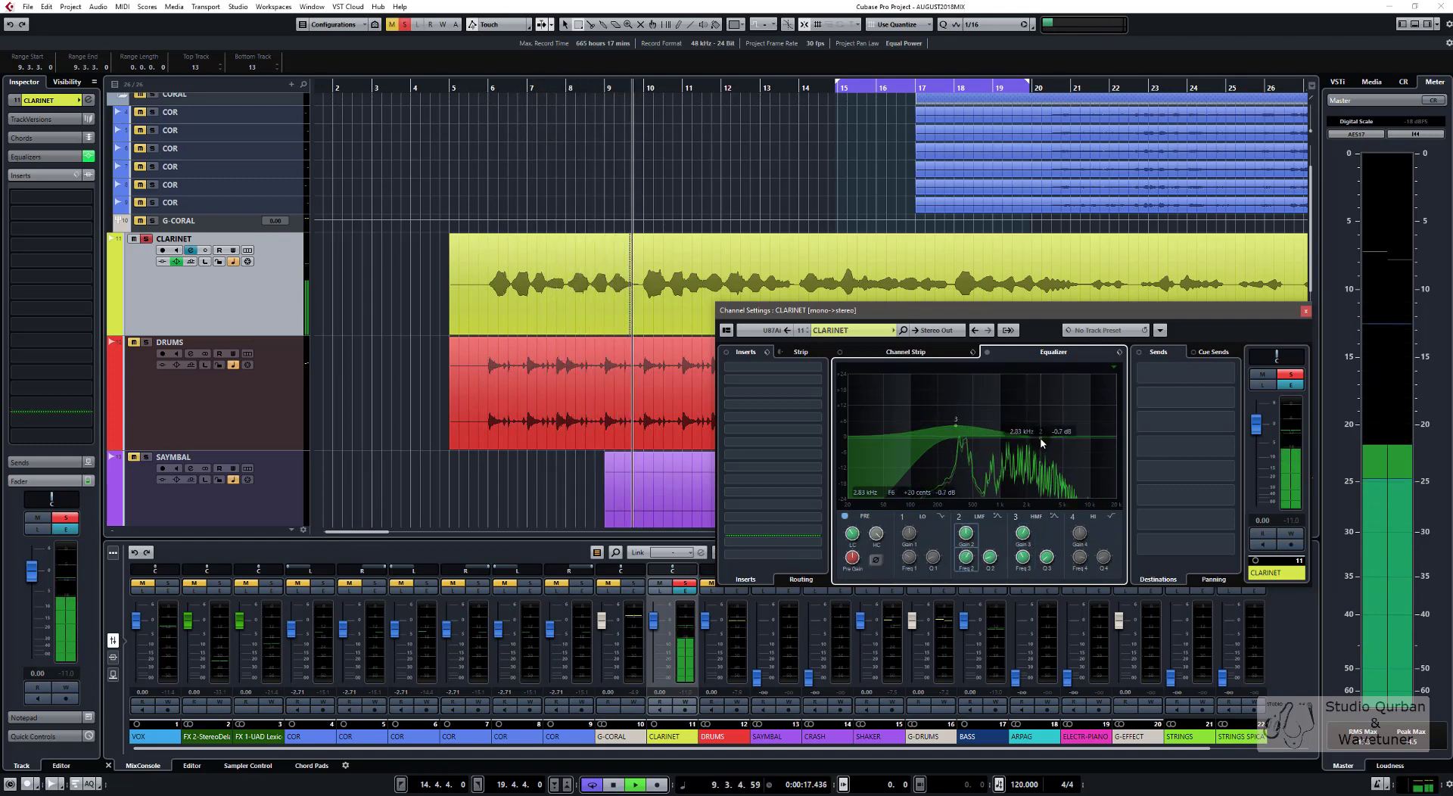
left_click_drag(1037, 431, 1048, 446)
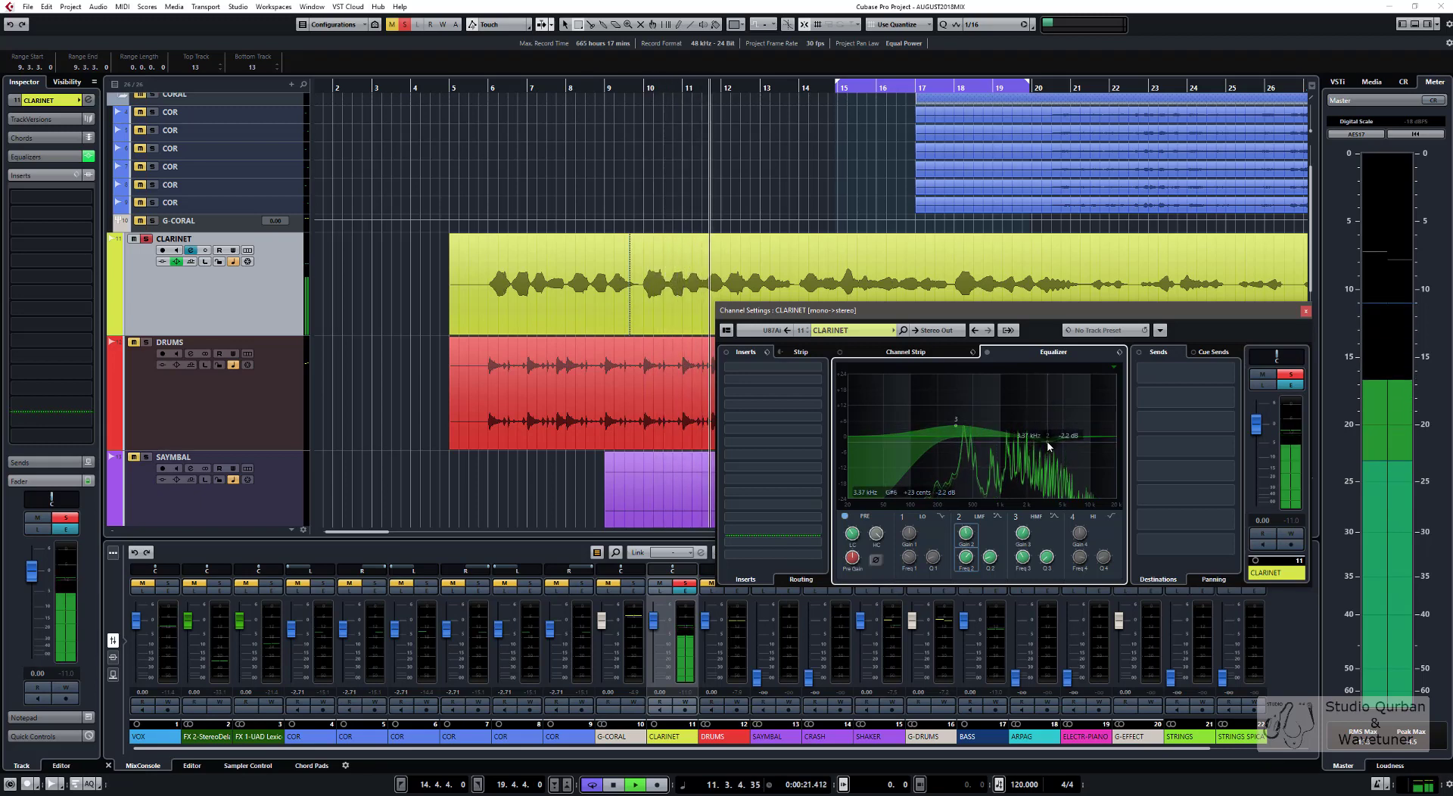
Compare the clarinet with its equalizer bypassed and active during playback, leaving the equalizer on
left_click(987, 353)
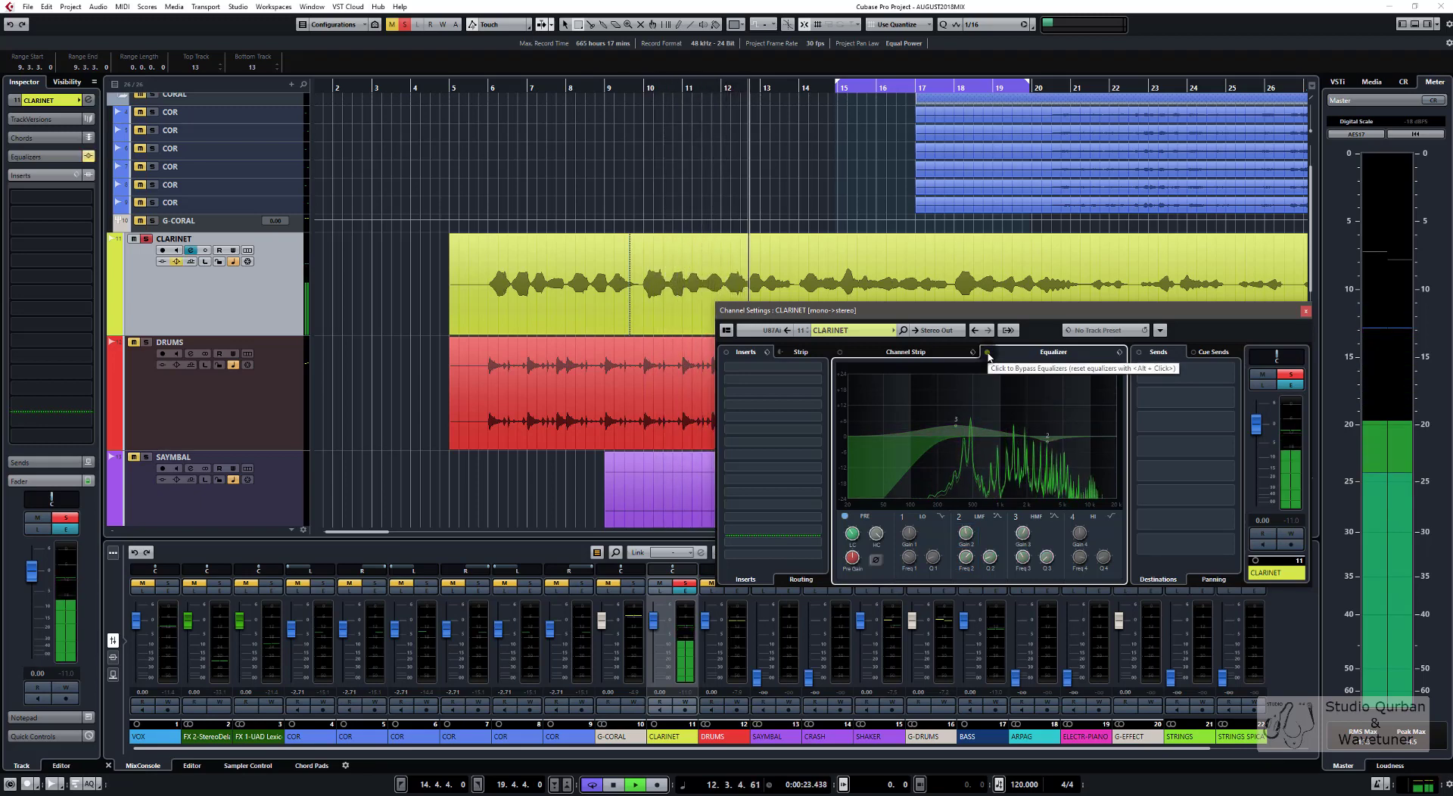
left_click(987, 352)
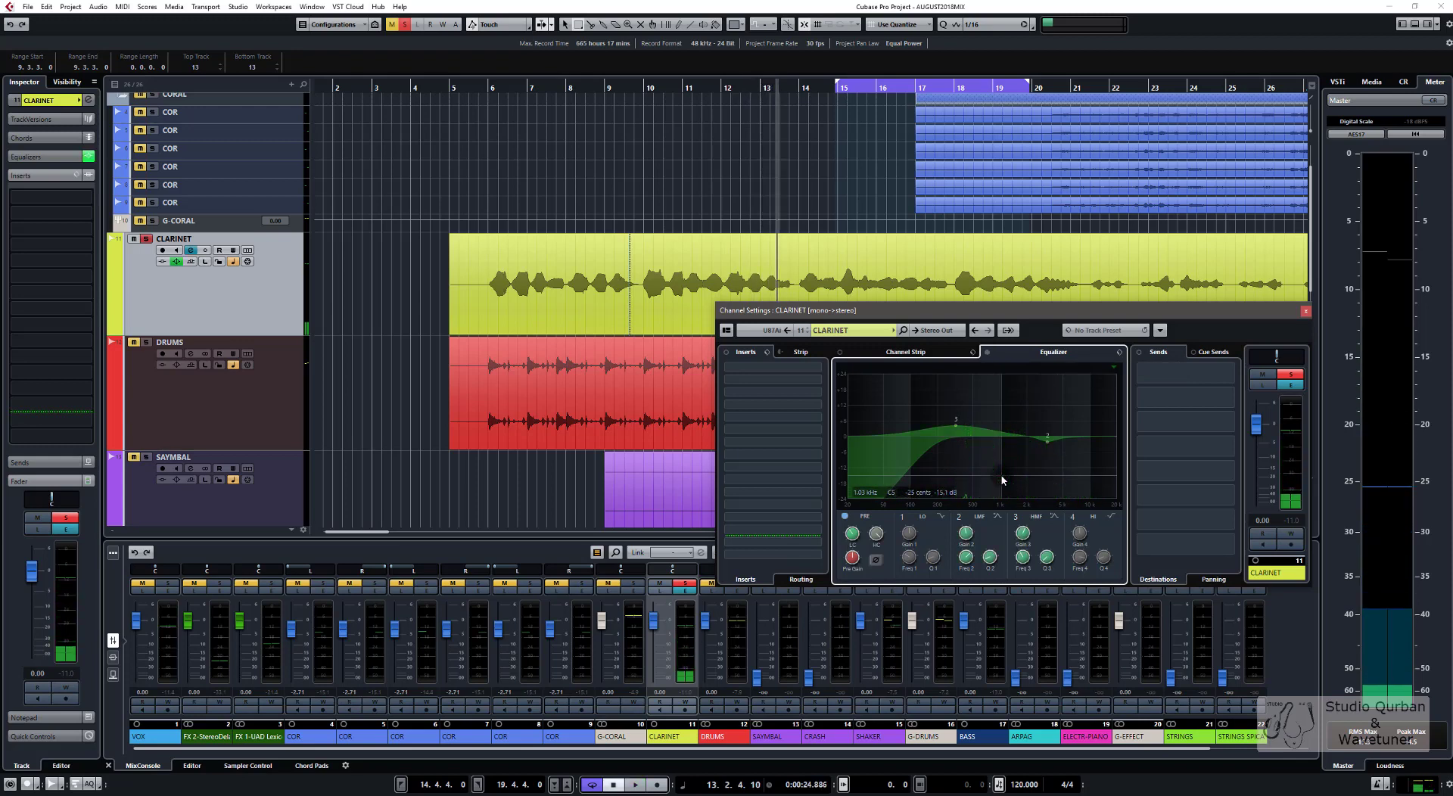
key("space")
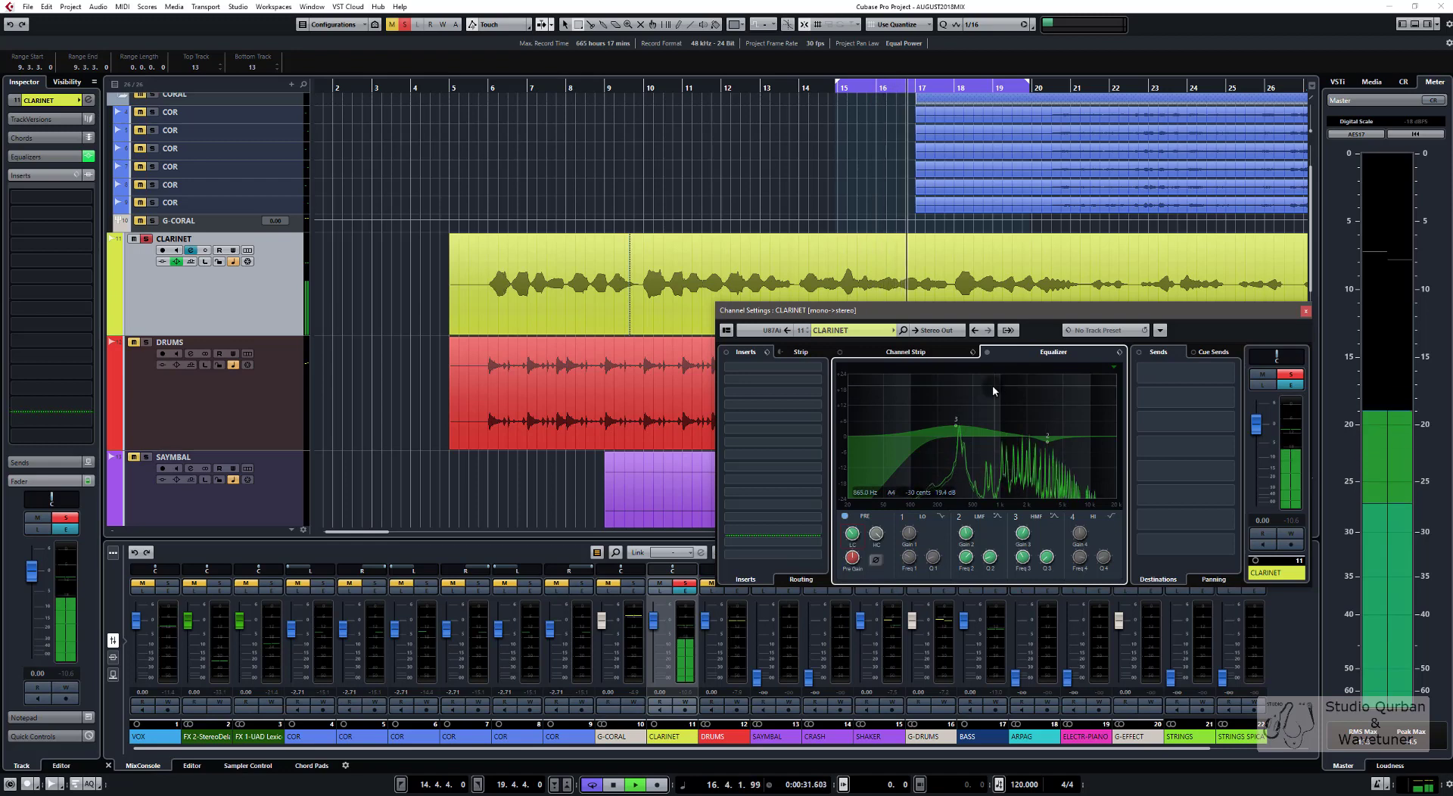
key("space")
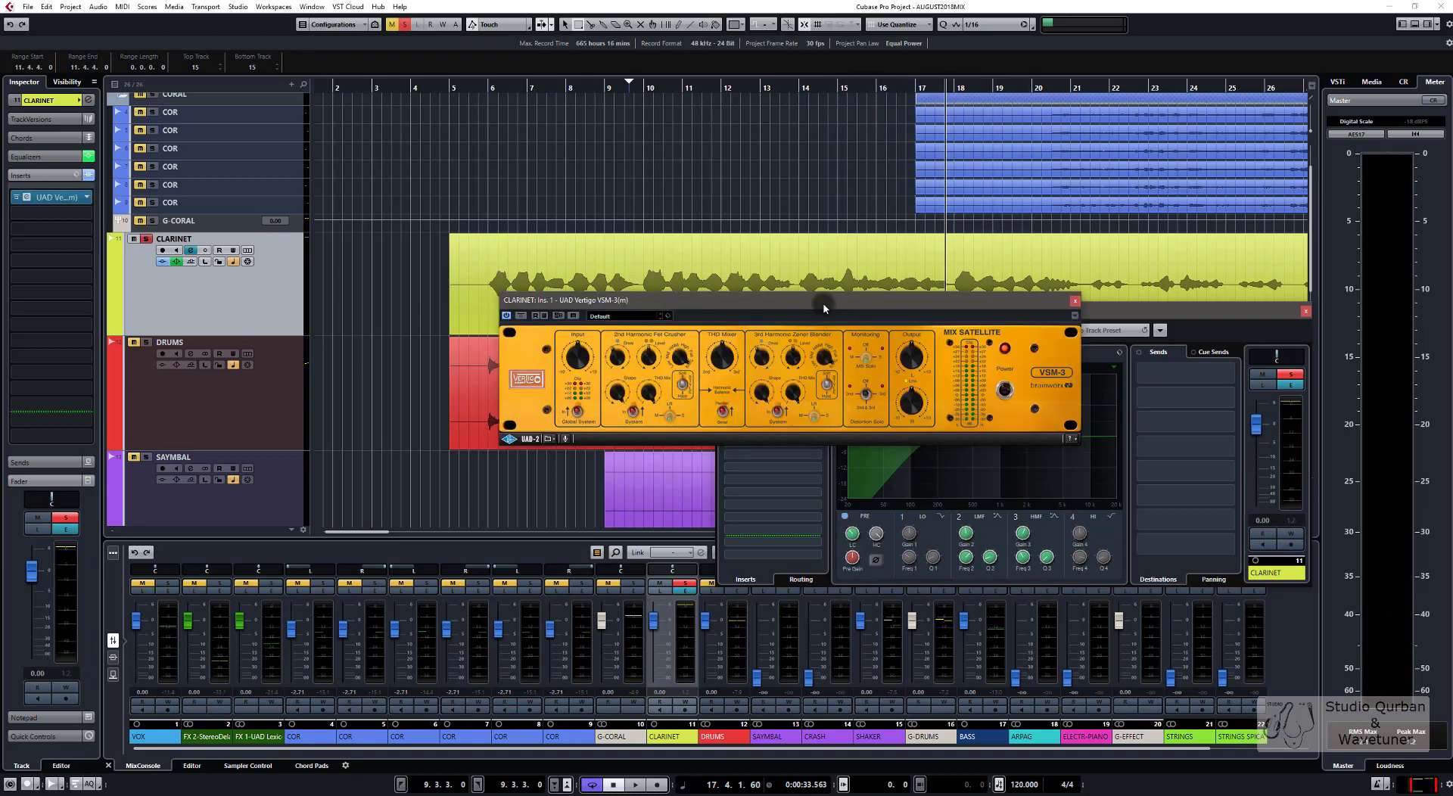
Move the UAD Vertigo VSM-3 plug-in window above the clarinet's EQ display and stop playback
left_click_drag(824, 308, 826, 311)
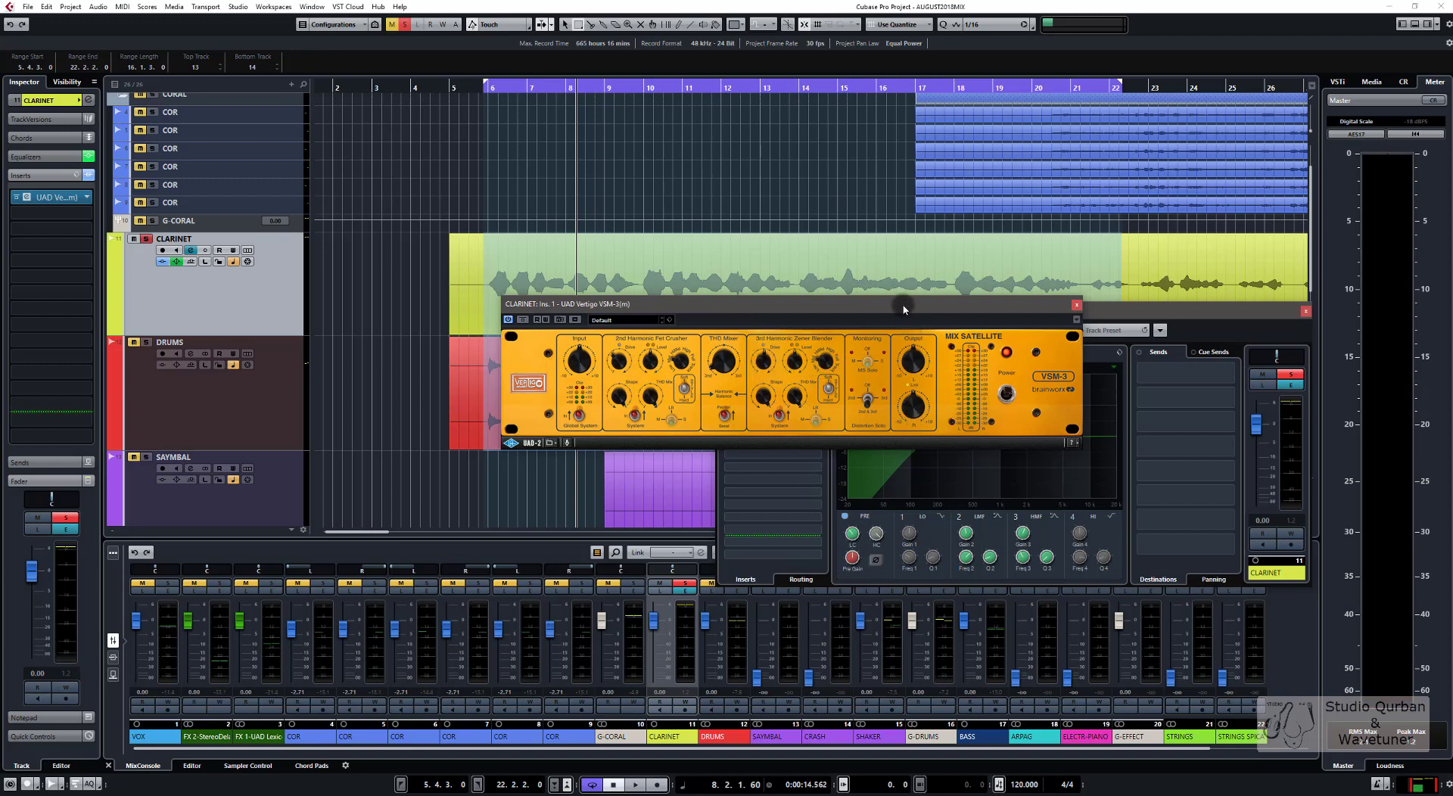
left_click_drag(905, 308, 769, 216)
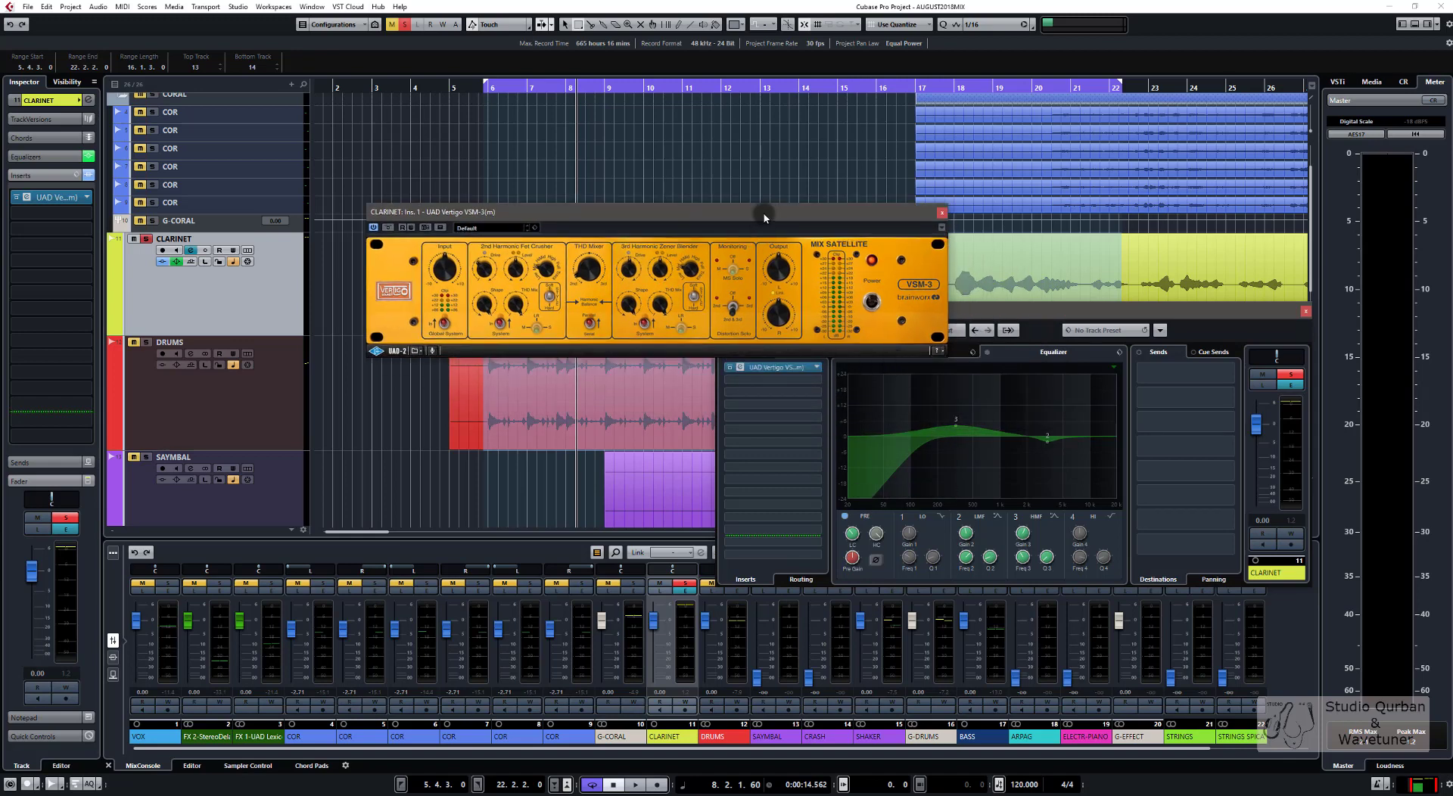
left_click_drag(764, 217, 893, 217)
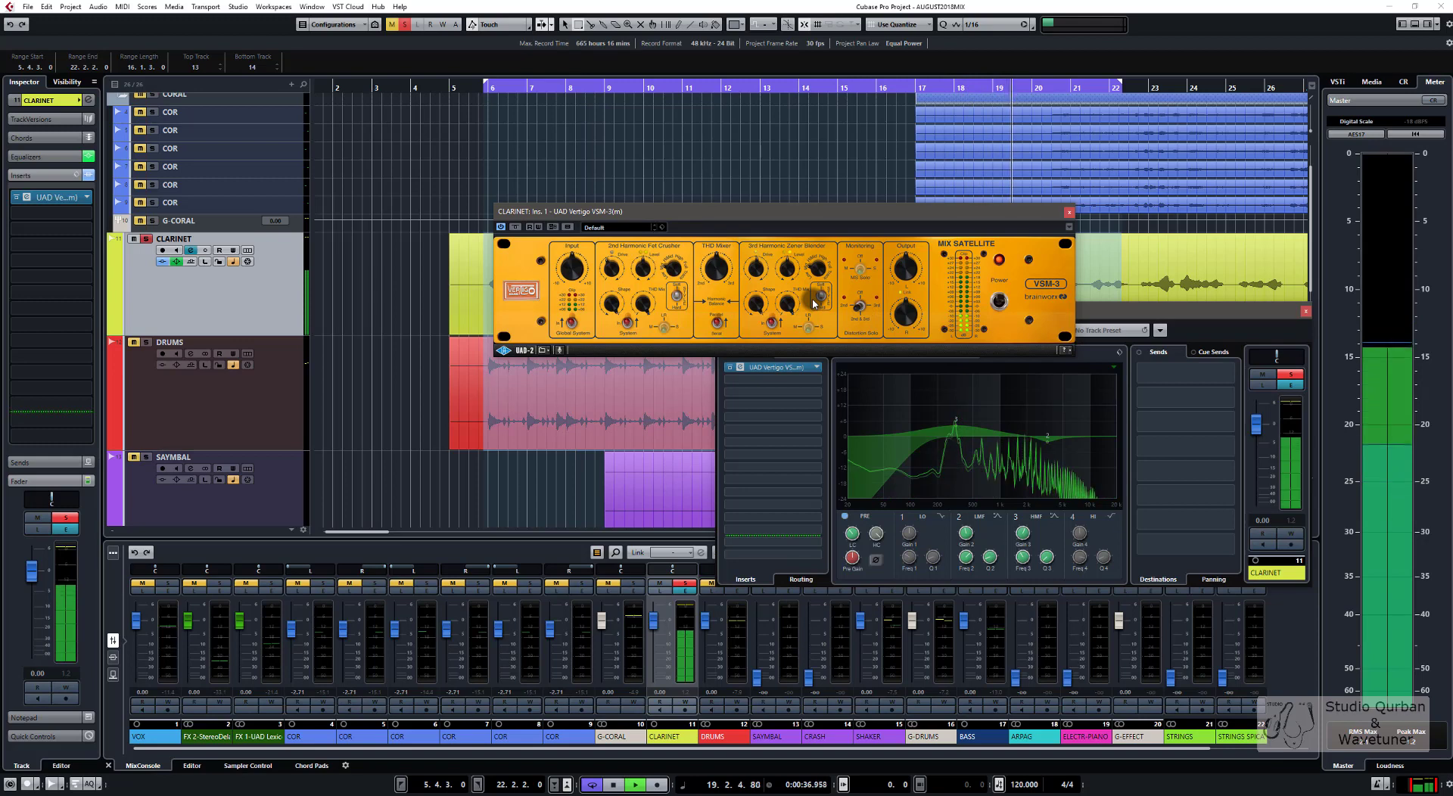
key("space")
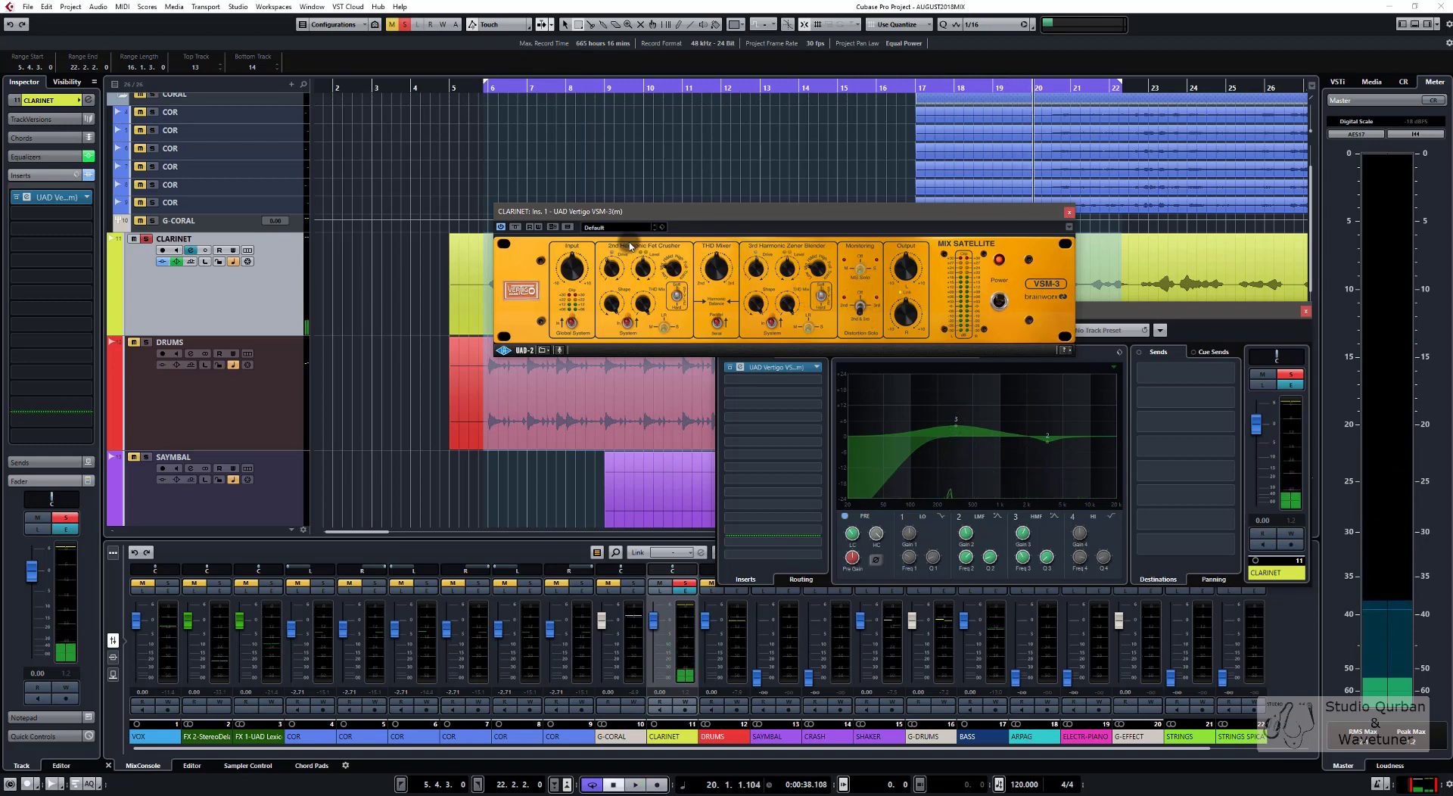
Play the clarinet from the start of the selected range and bypass the VSM-3 insert to compare the sound
left_click(487, 184)
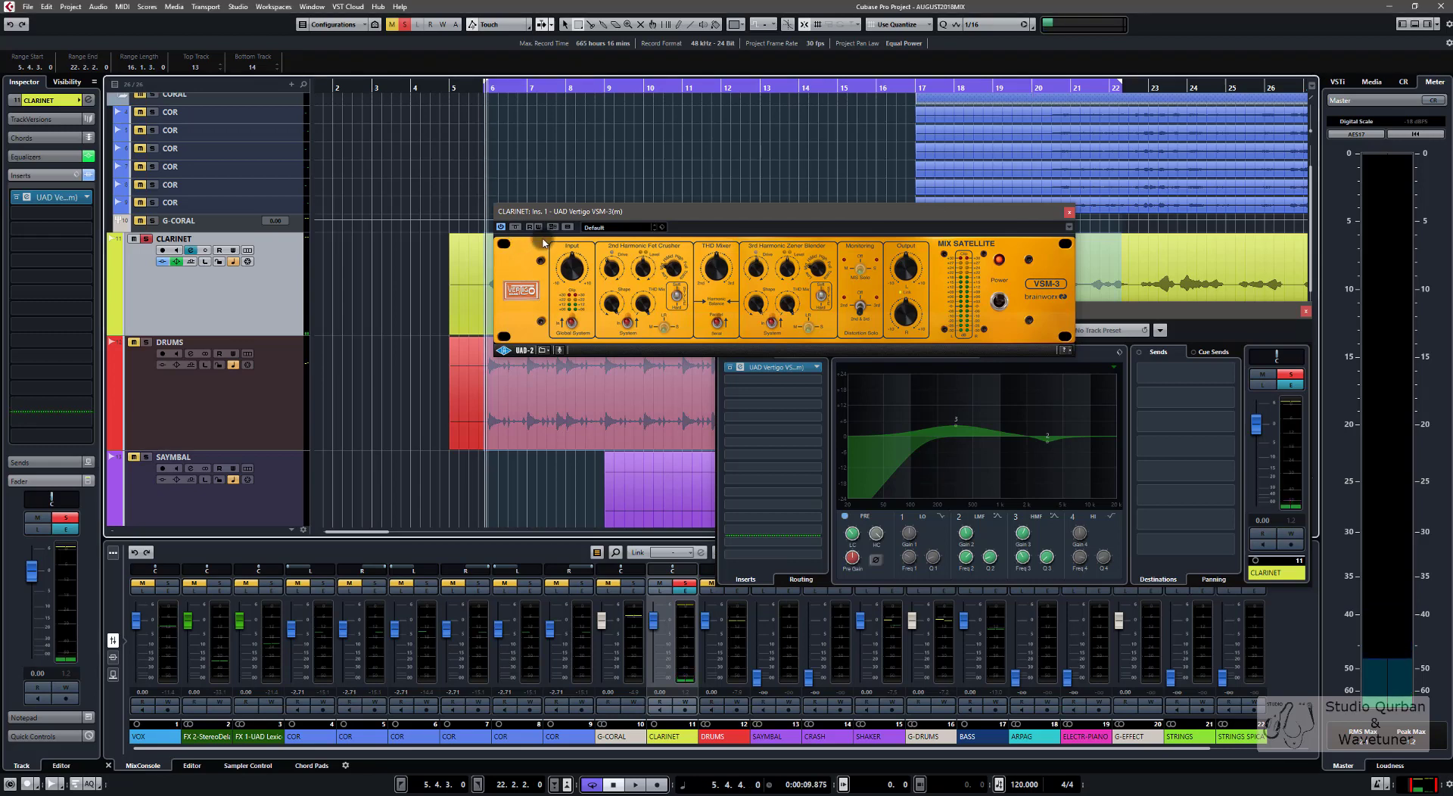
key("space")
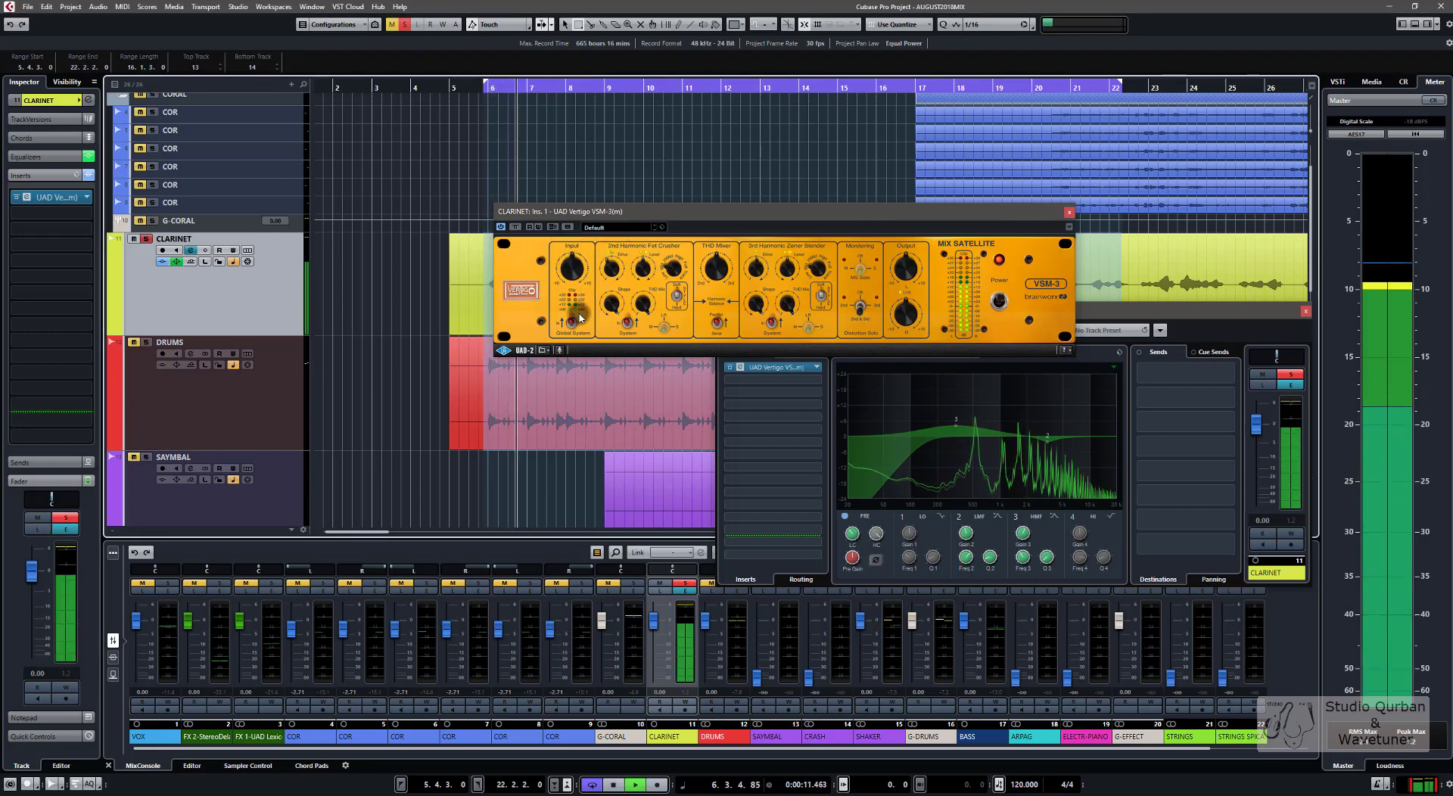
left_click(514, 227)
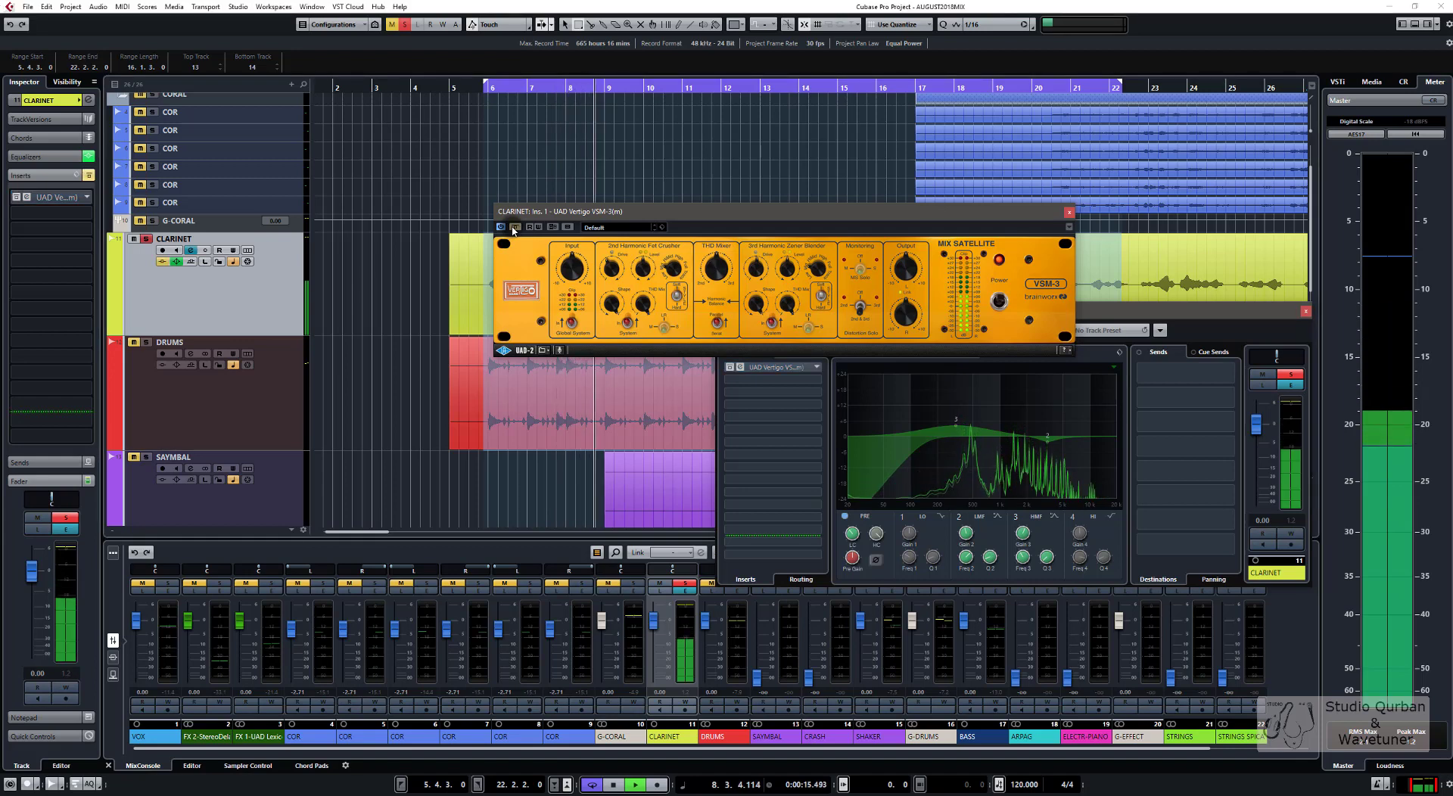
key("space")
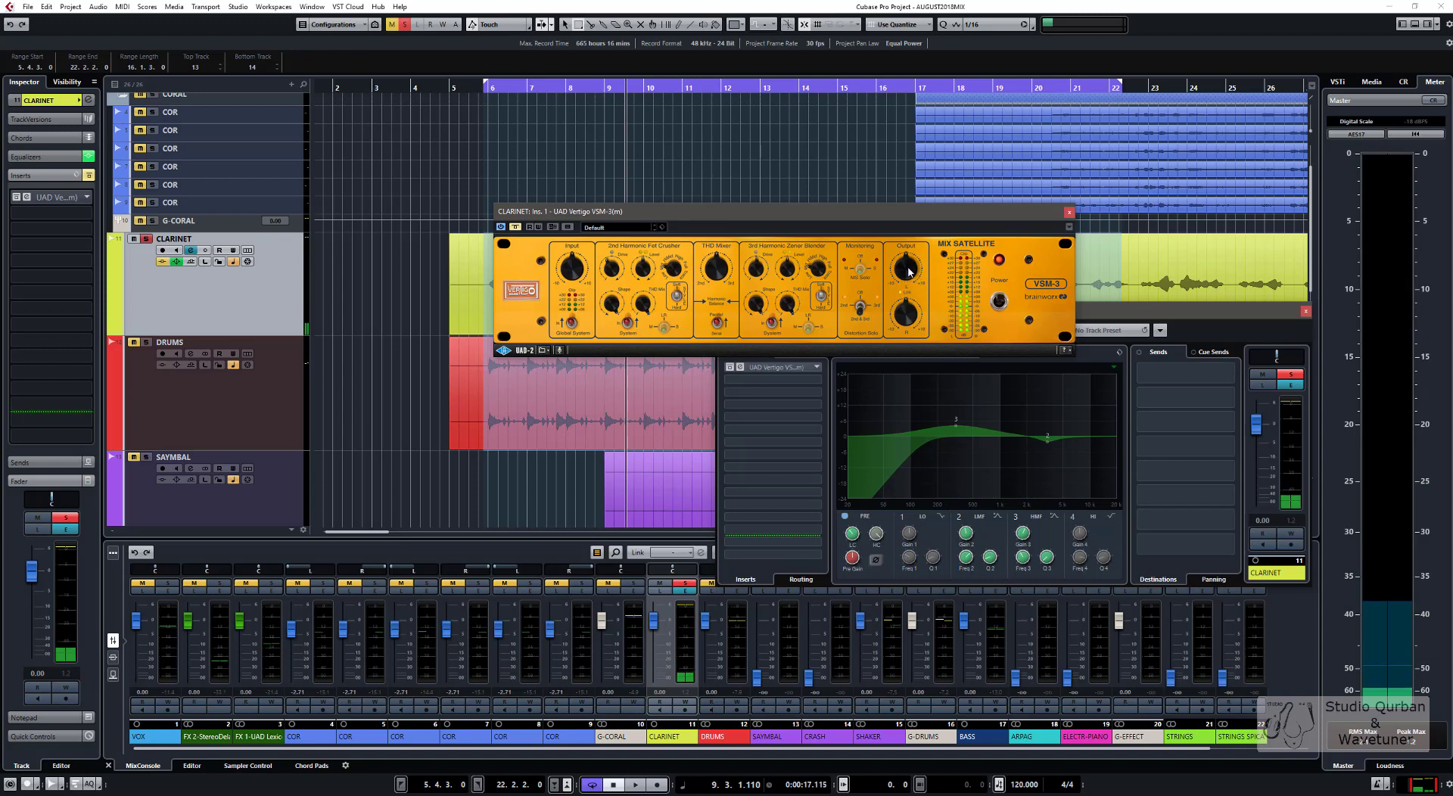
Shift the VSM-3 window slightly, replay the range from its start and take the plug-in out of bypass
mouse_move(907, 277)
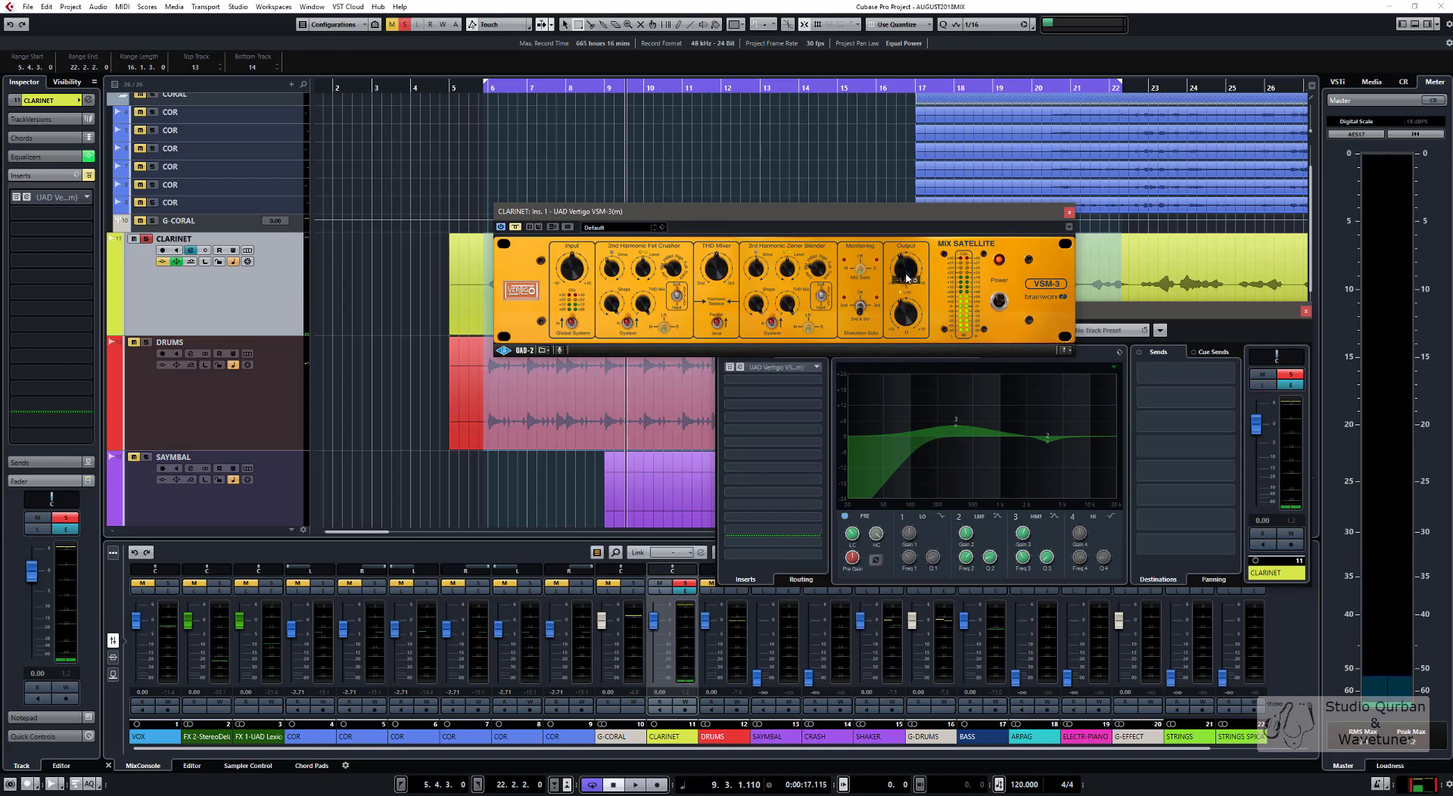
left_click_drag(533, 217, 572, 232)
key("KP_0")
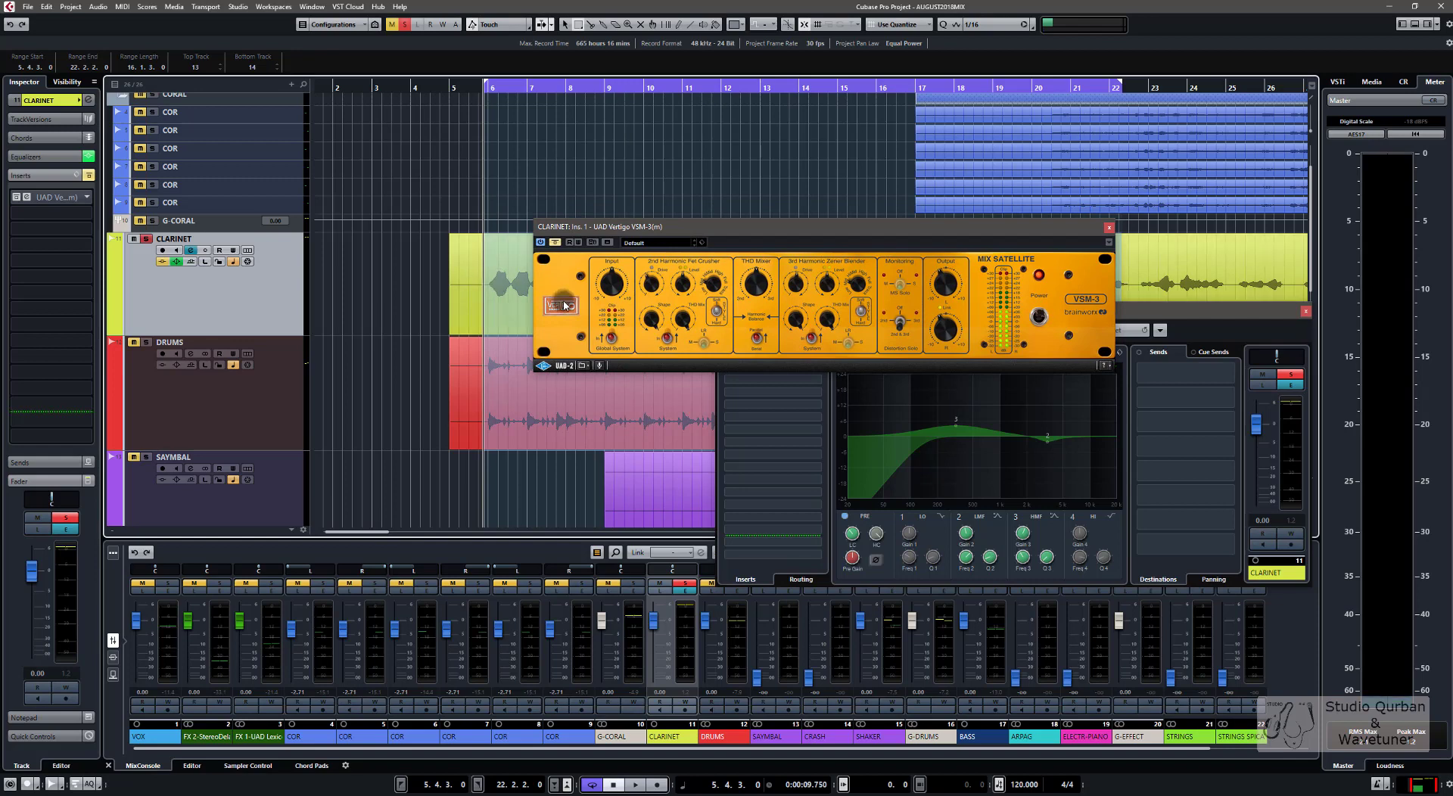
key("space")
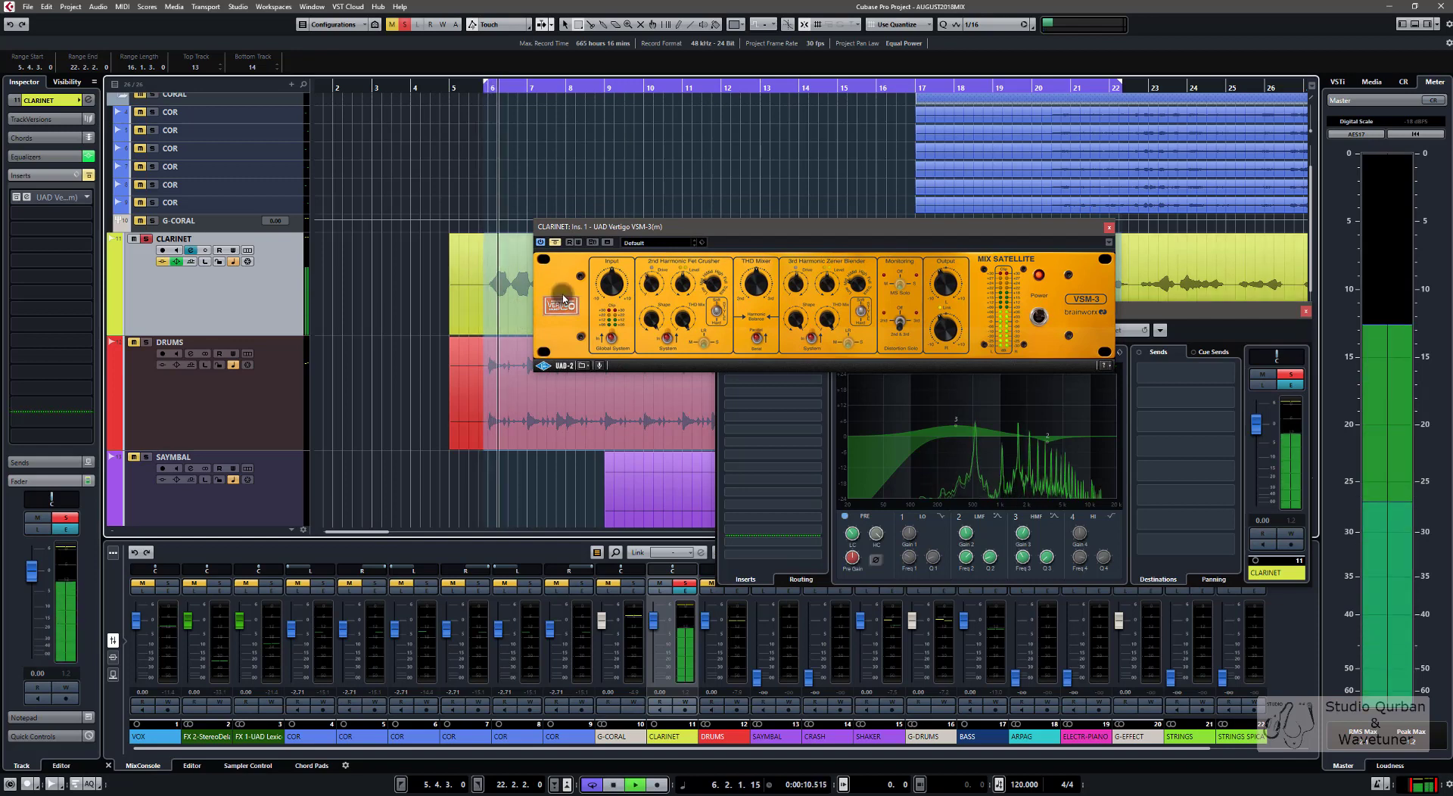
left_click(555, 242)
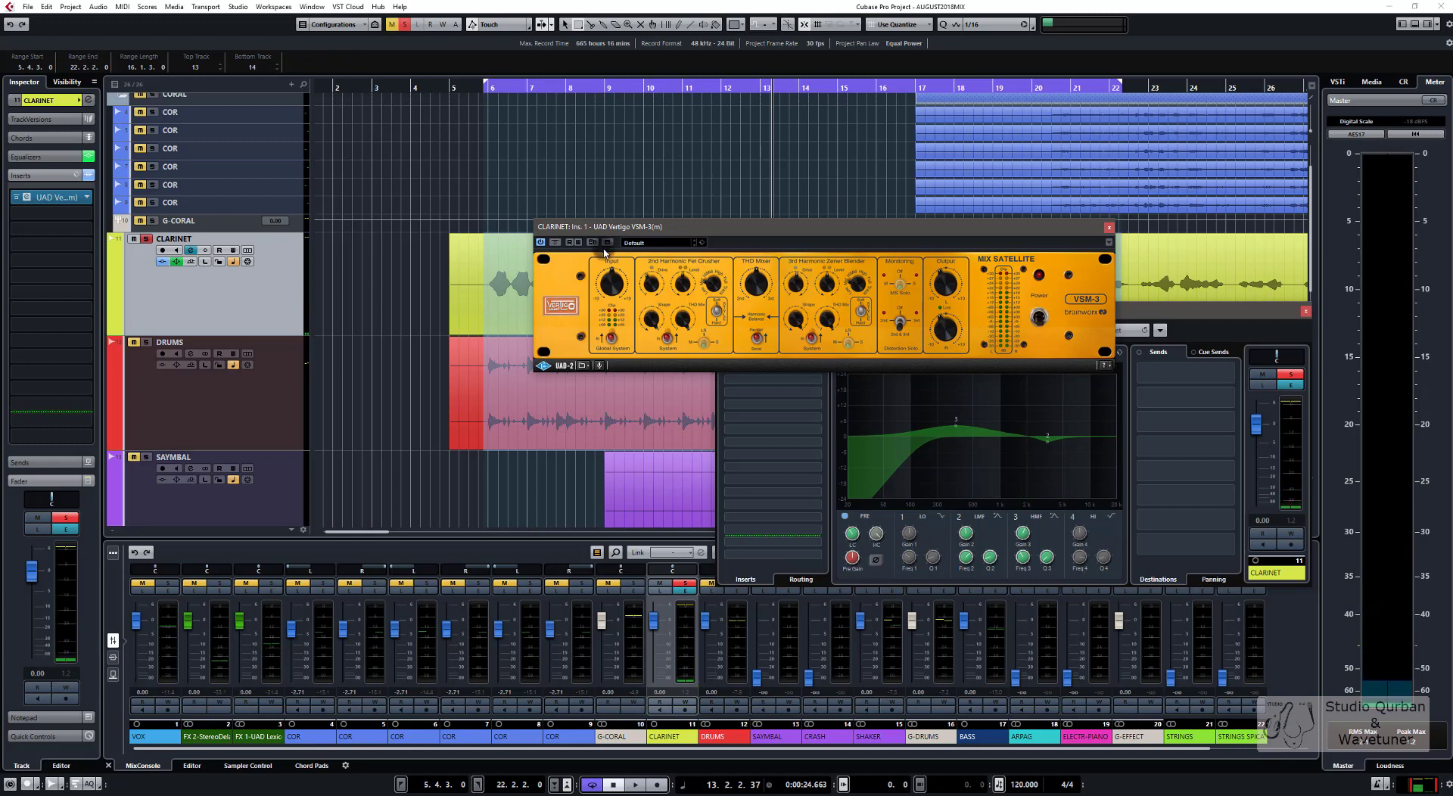
Replay the range from its start, switch on the VSM-3's power during playback and close the plug-in window
key("KP_1")
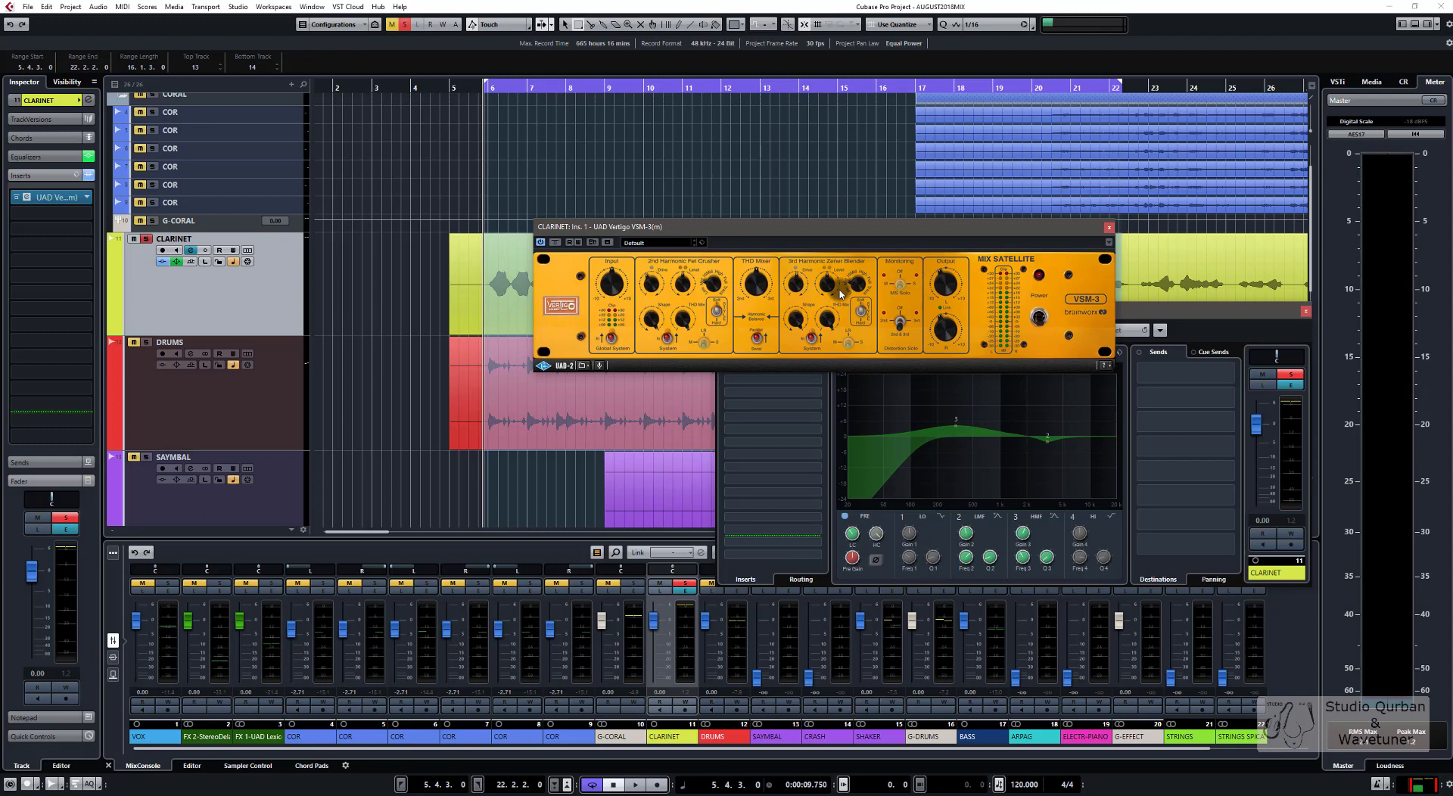
key("space")
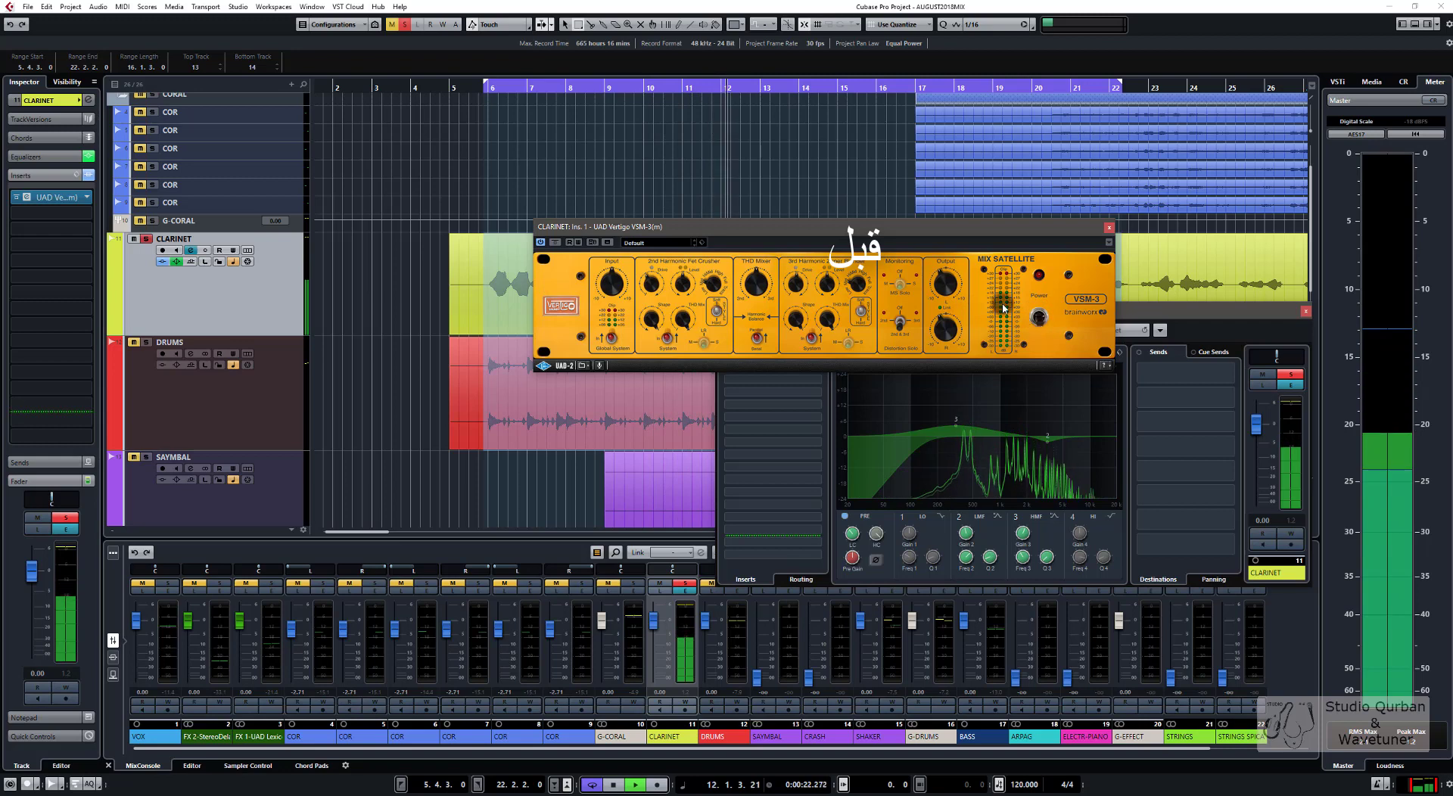
left_click(1045, 304)
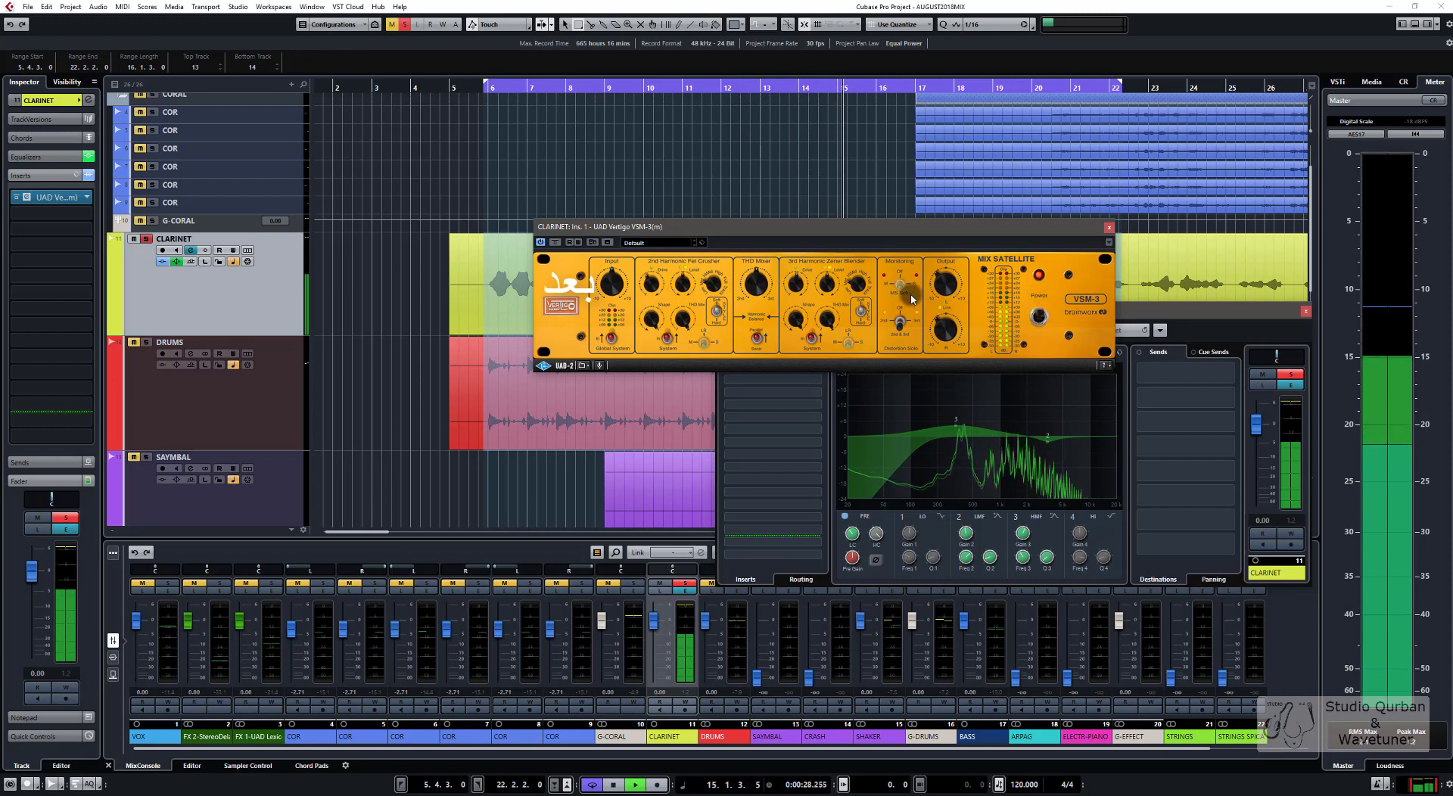
left_click(1109, 227)
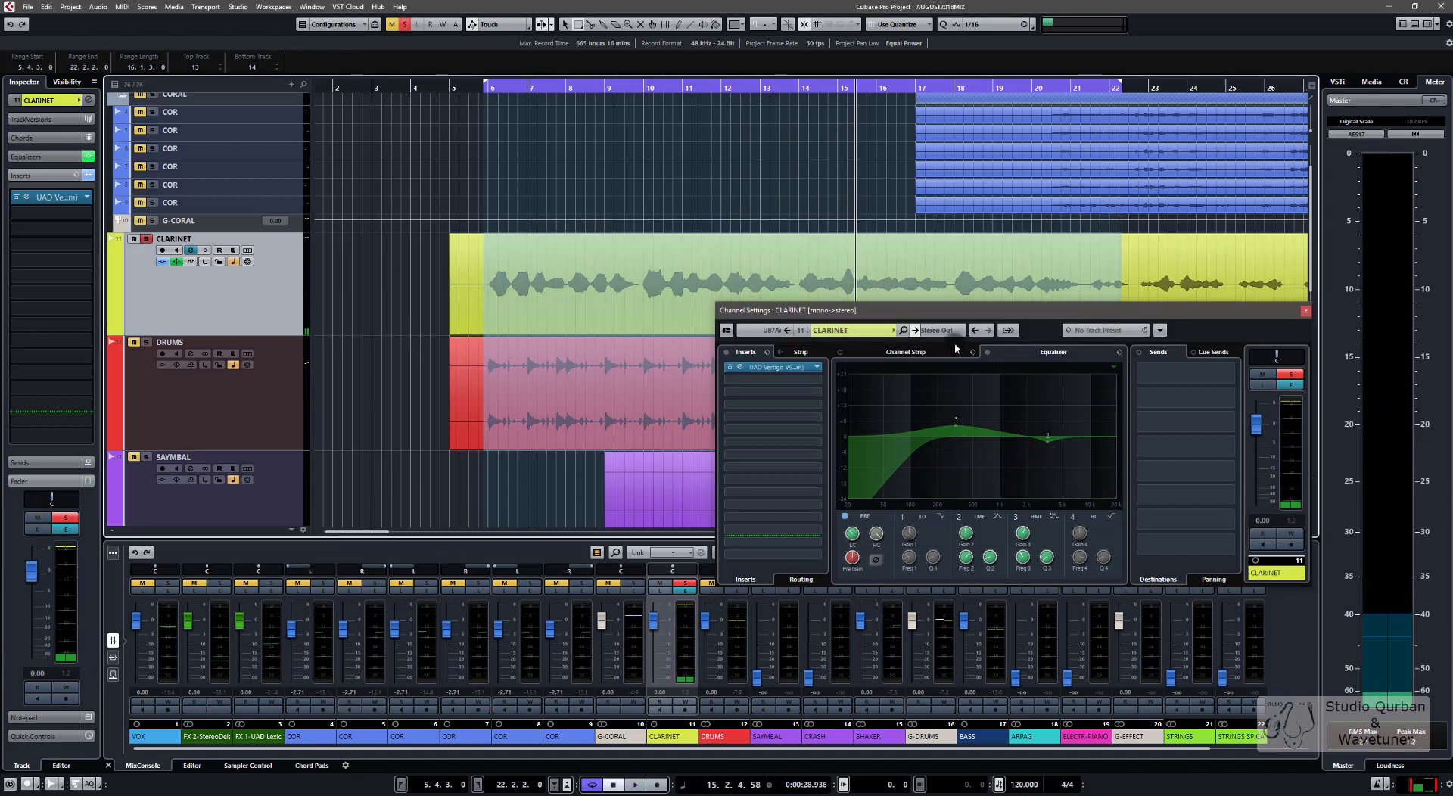
Add a clarinet send to FX 1-UAD Lexicon 224 at -8.57 dB and listen to it
left_click(1217, 374)
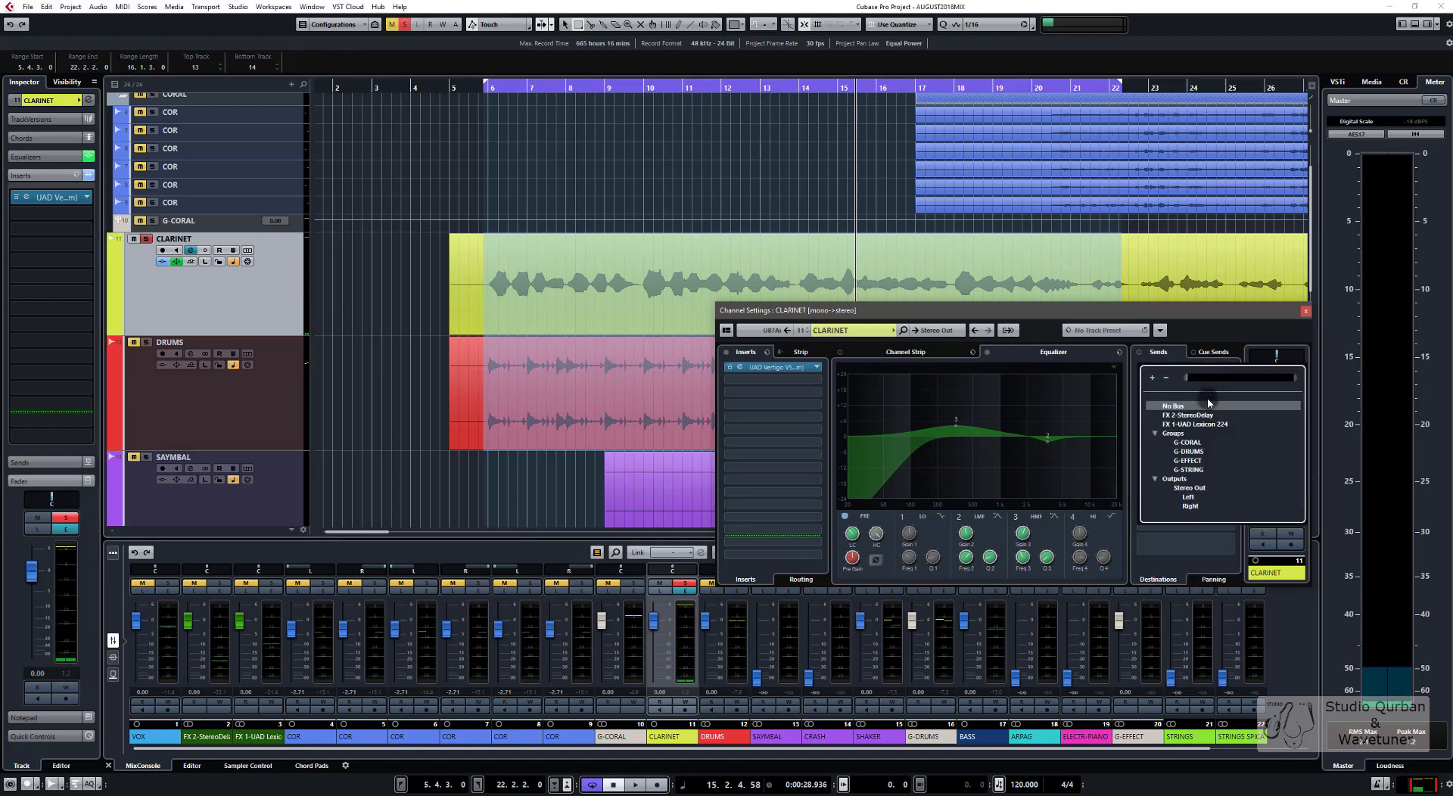
left_click(1210, 426)
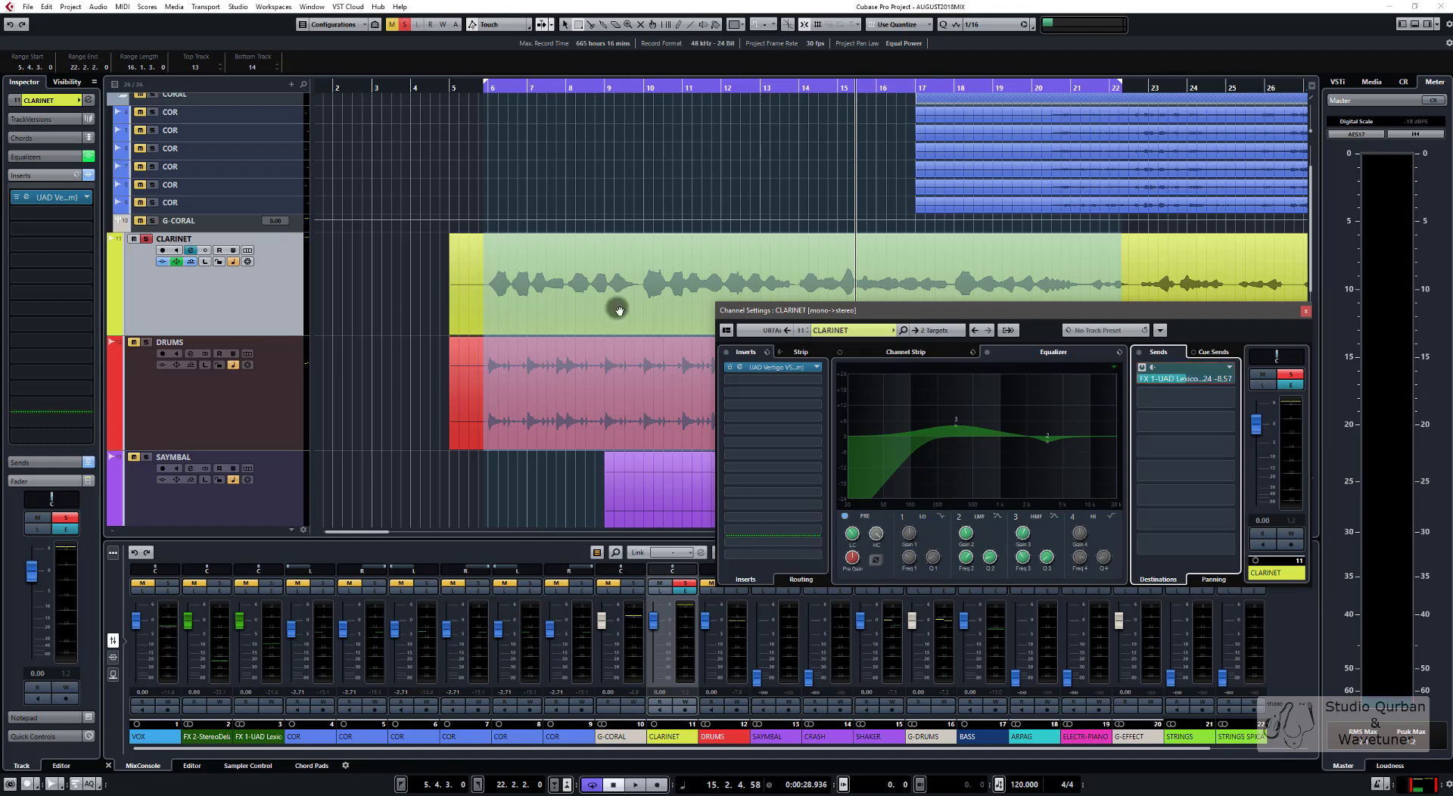
key("space")
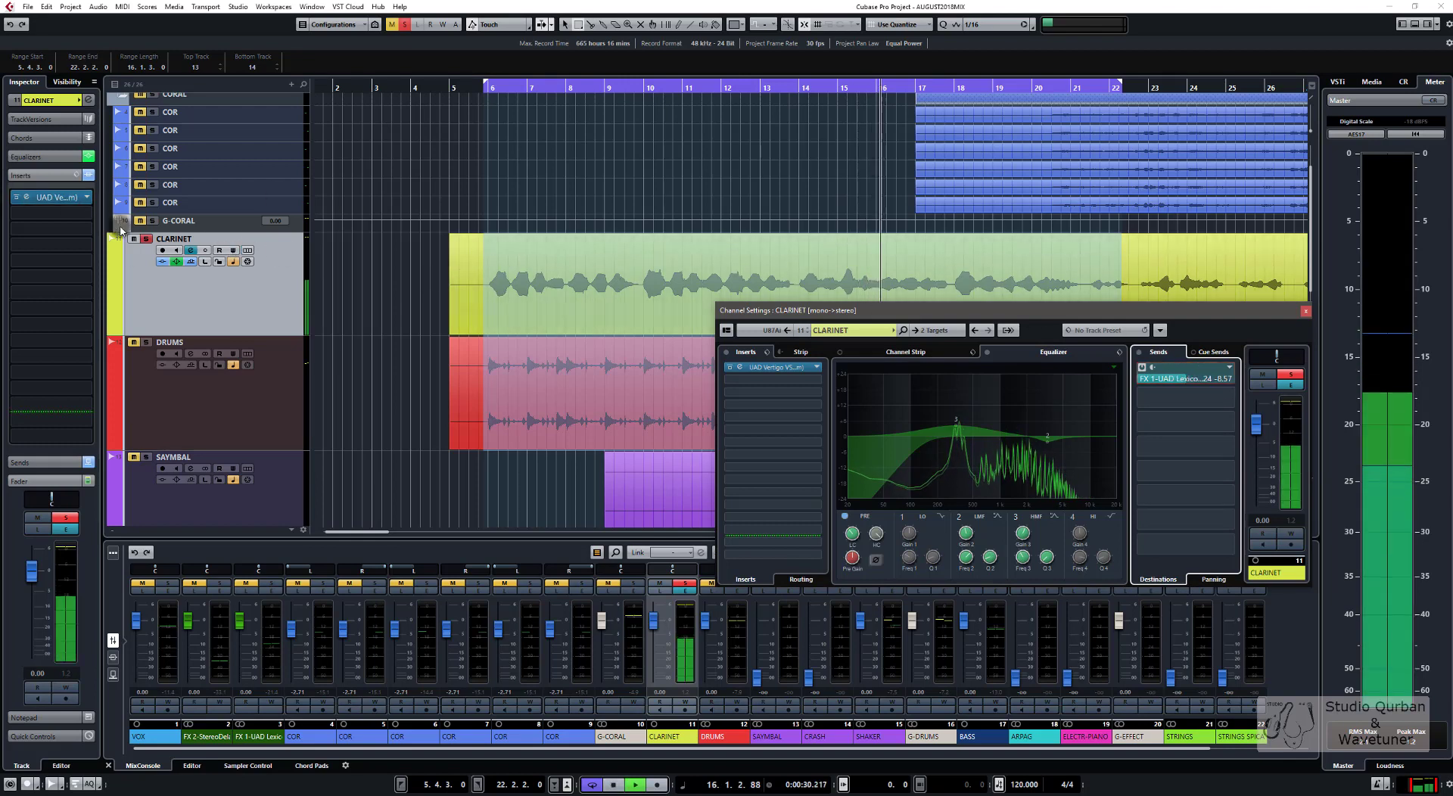
Turn off solo on the clarinet track and play the project from bar 6
left_click(146, 240)
left_click(146, 239)
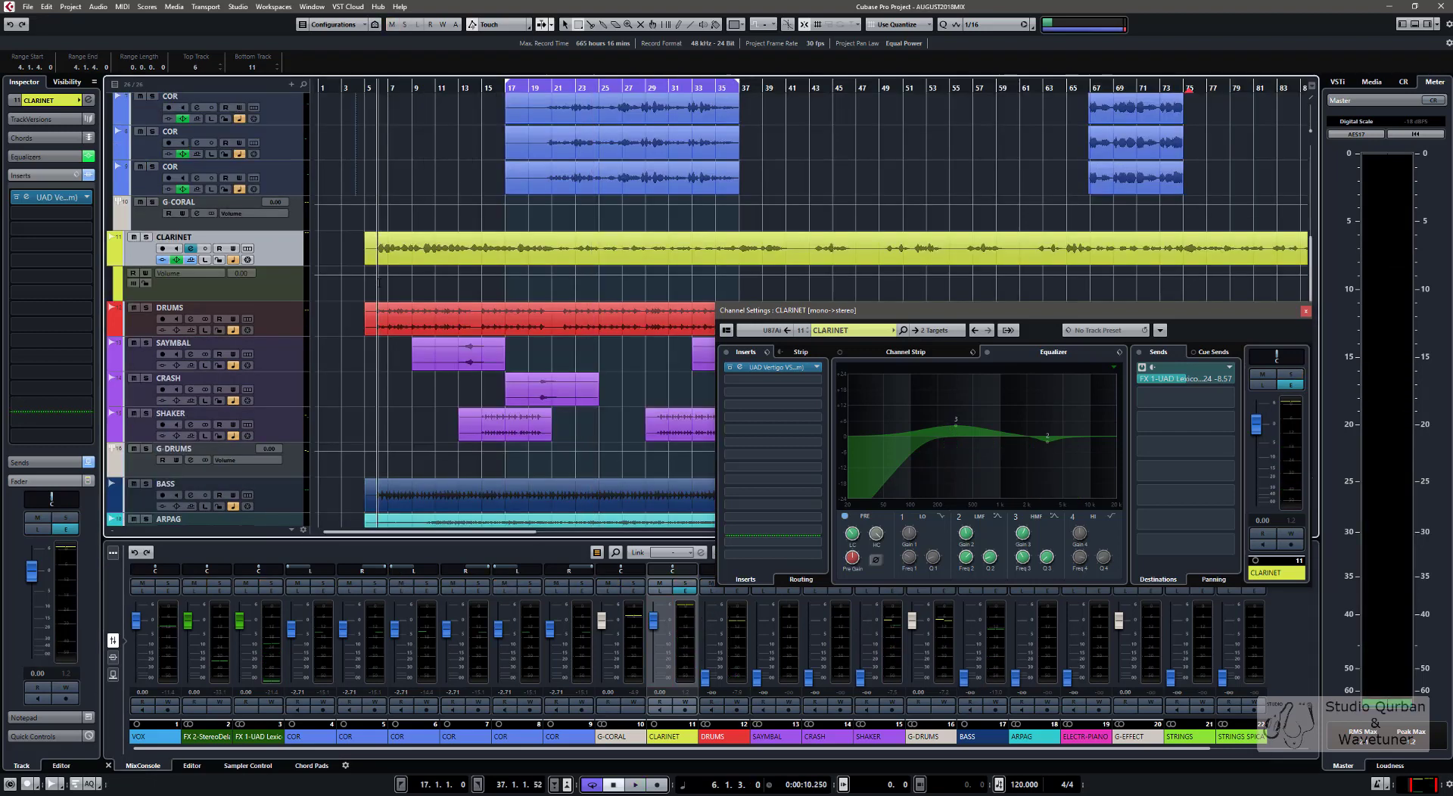
key("space")
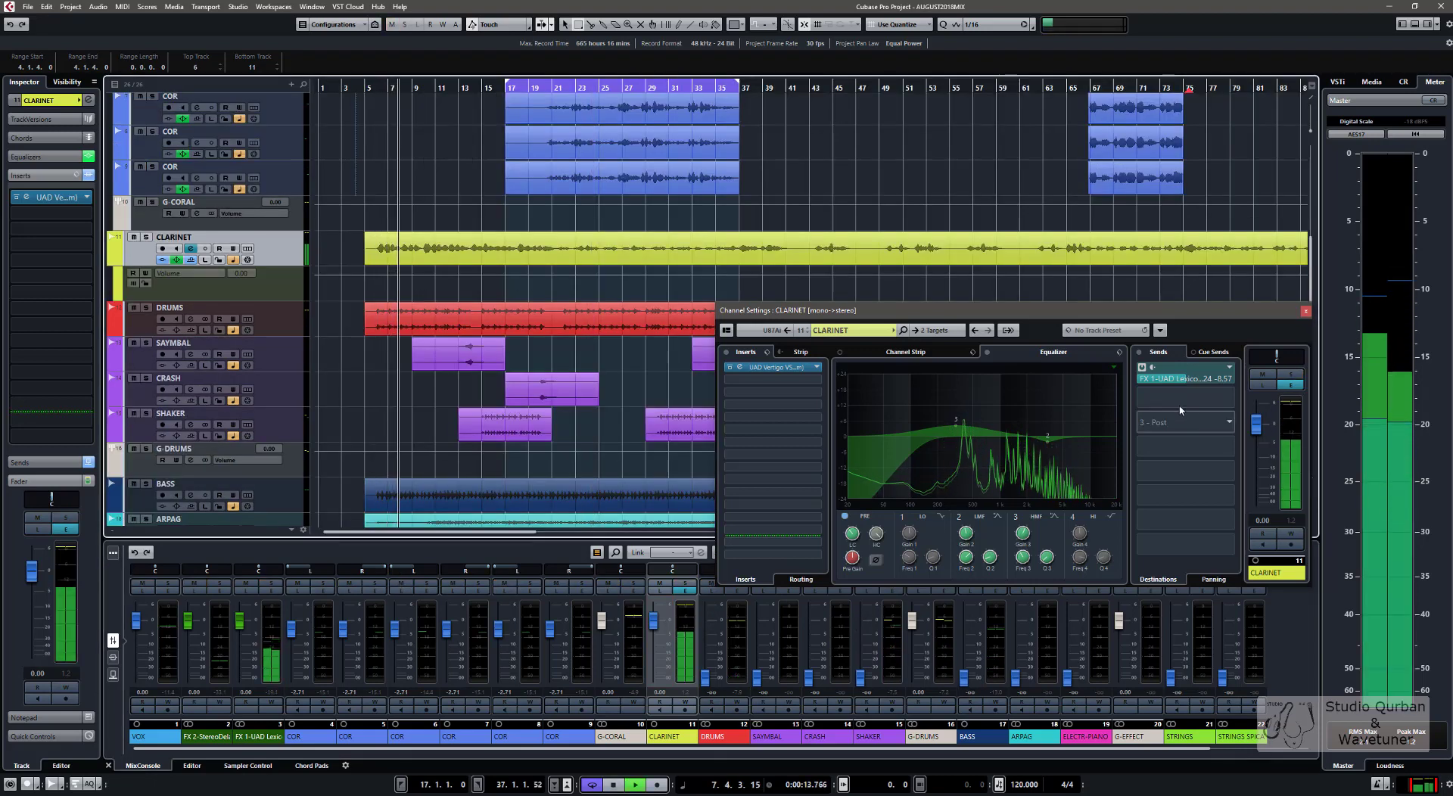
Add a second clarinet send to FX 2-StereoDelay, enable it and set its level to -15.8 dB
left_click(1229, 398)
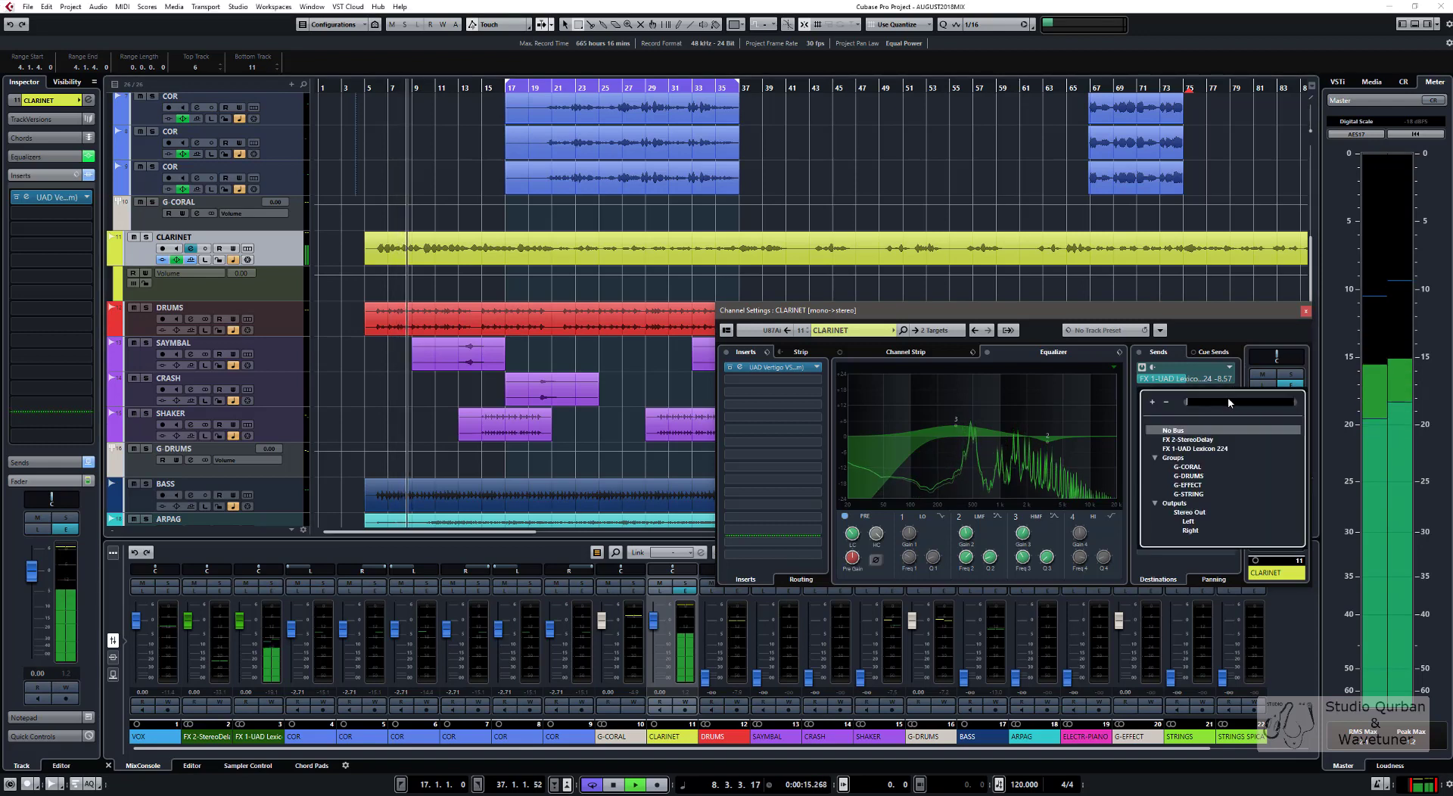
left_click(1188, 440)
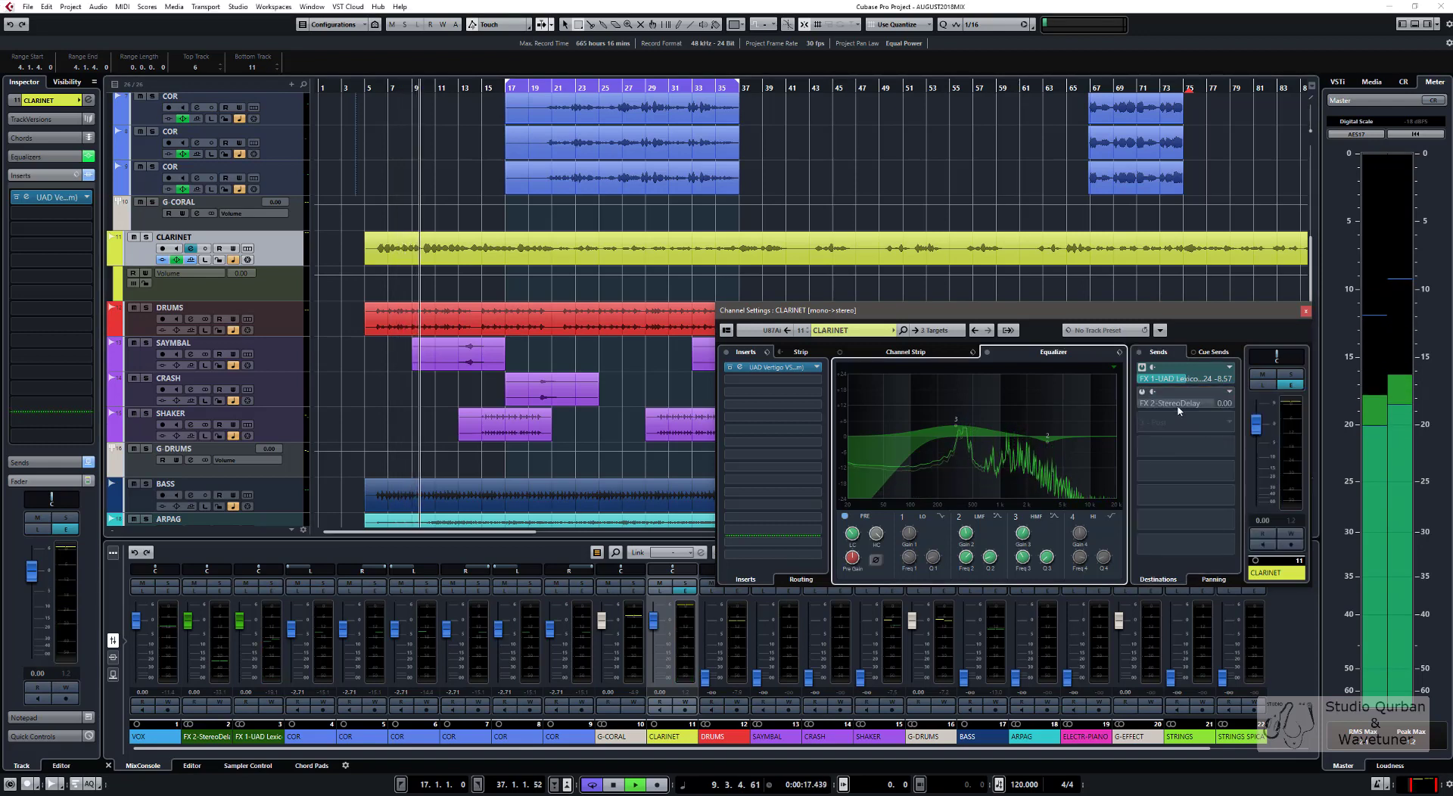
left_click(1142, 392)
left_click_drag(1211, 406, 1147, 409)
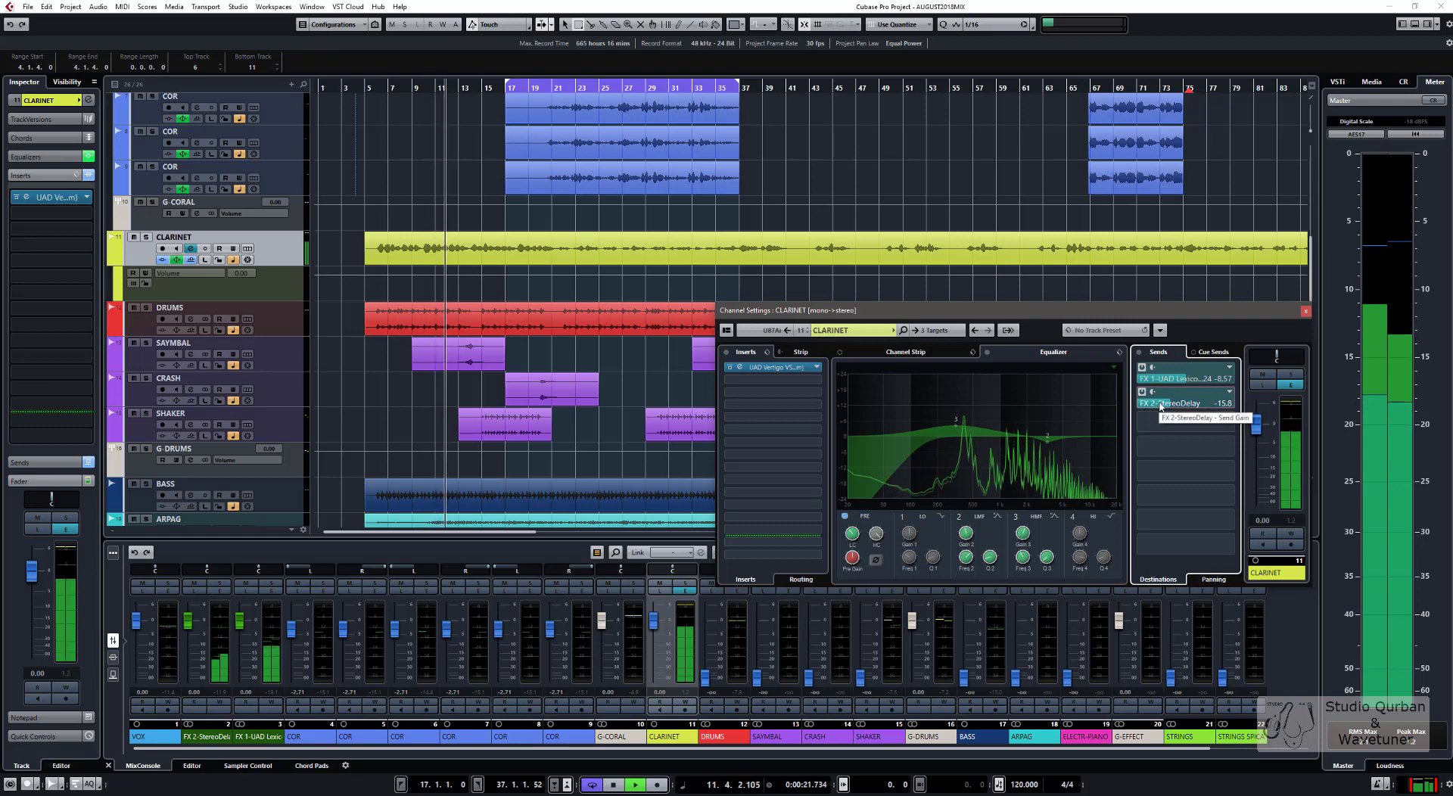
scroll(520, 268, "up", 2)
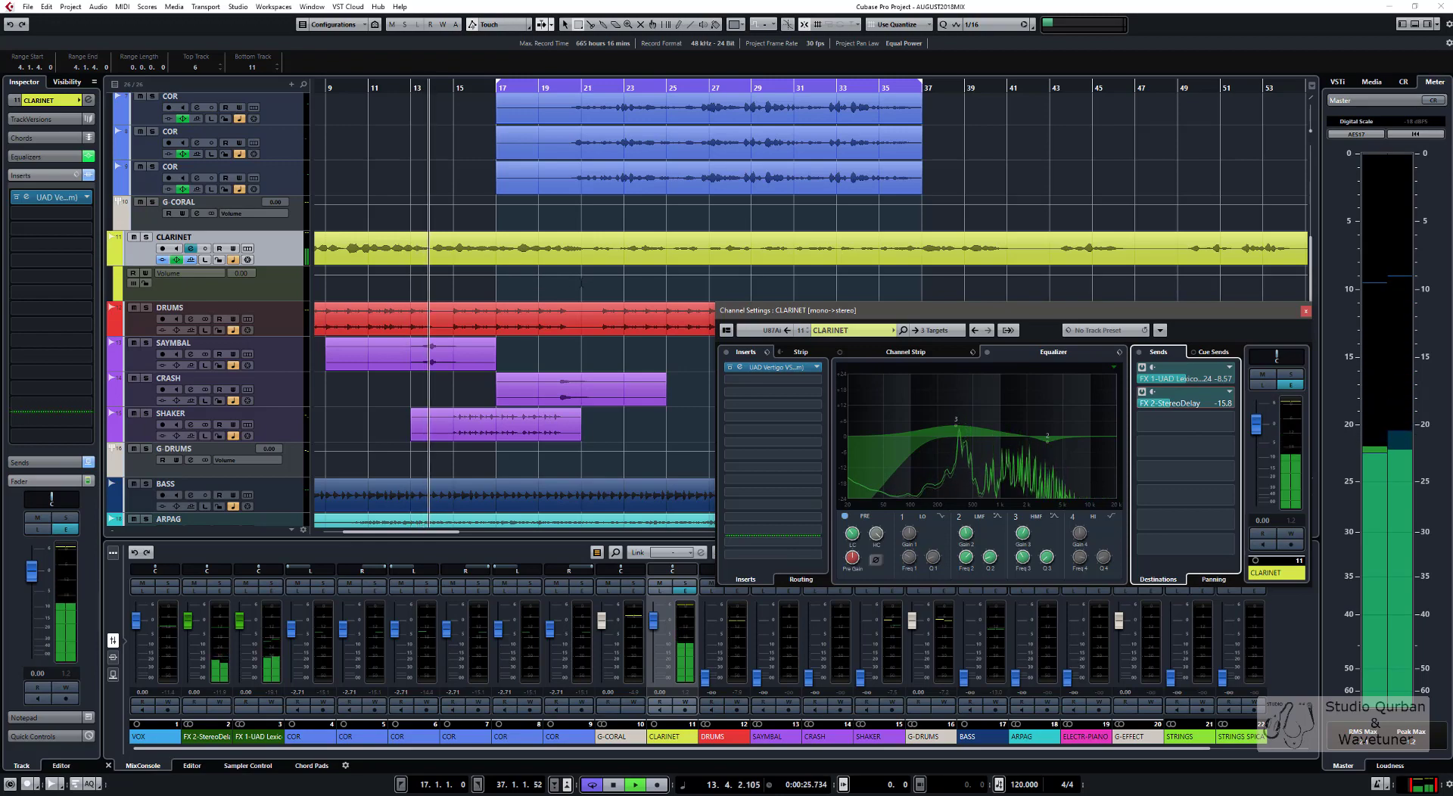
scroll(605, 283, "up", 2)
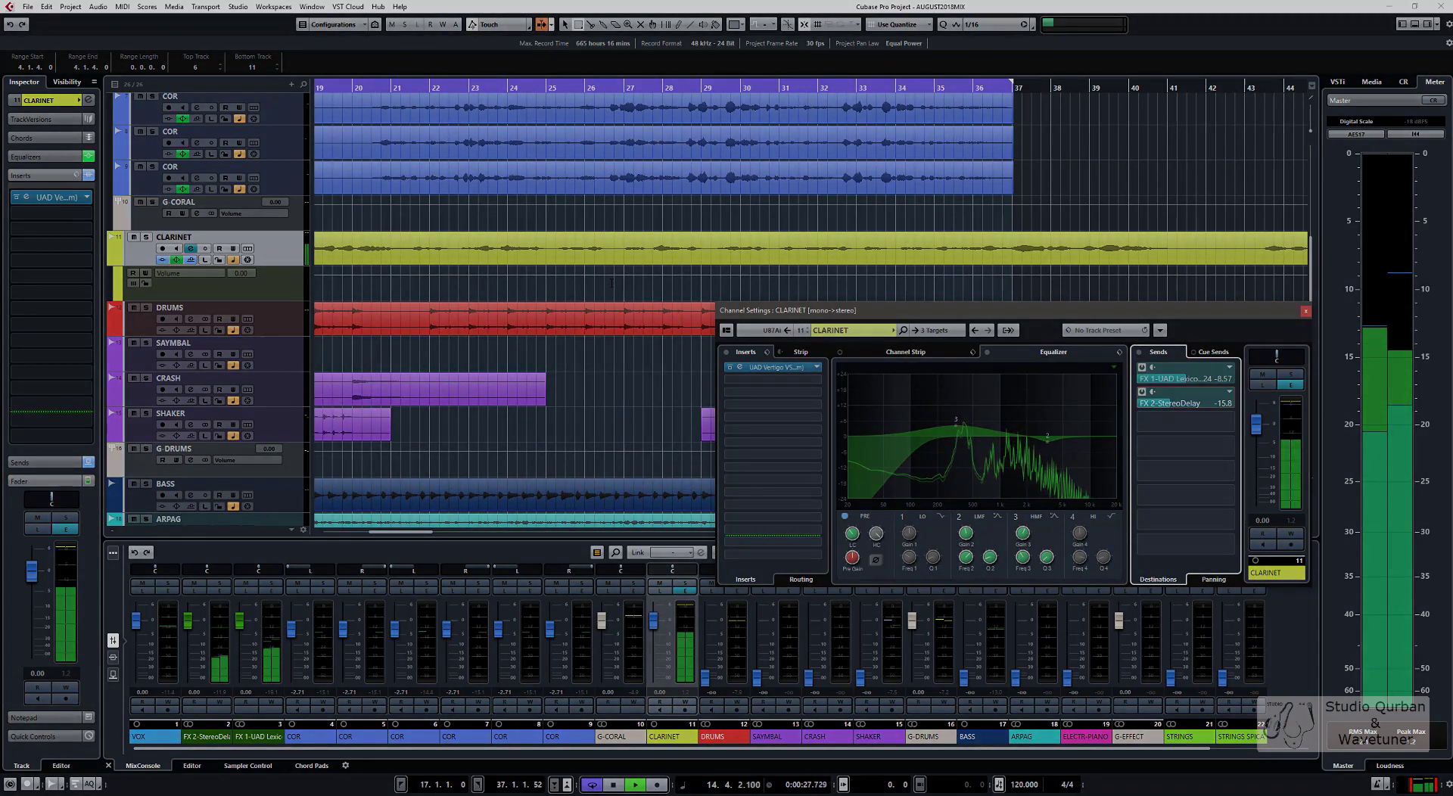